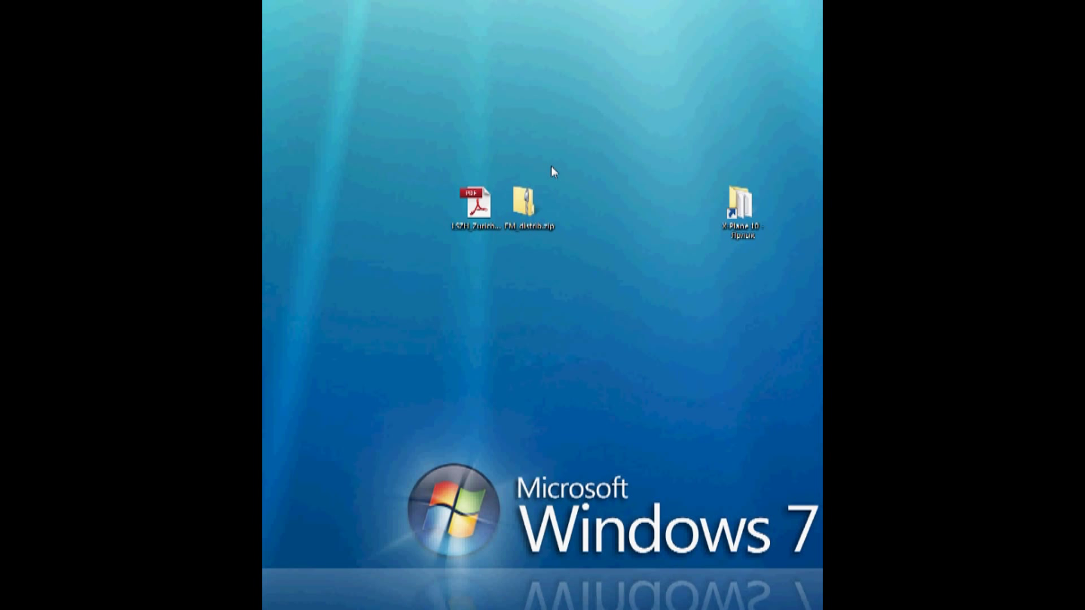
- Open the FM_distrib.zip archive, clear the extra folder window and arrange the archive window beside the X-Plane 10 shortcut
left_click(530, 196)
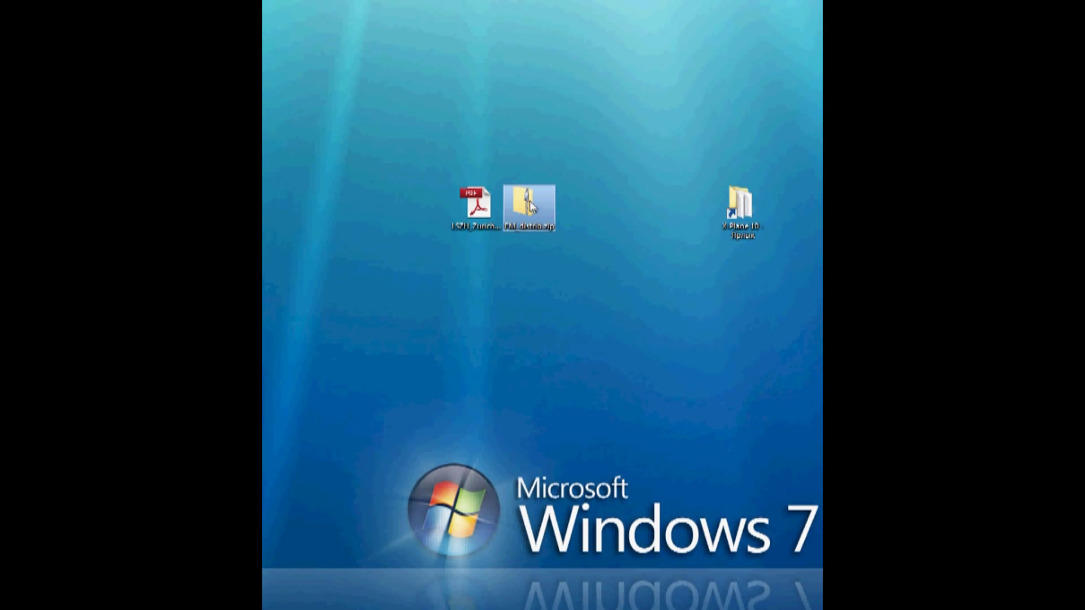
double_click(530, 205)
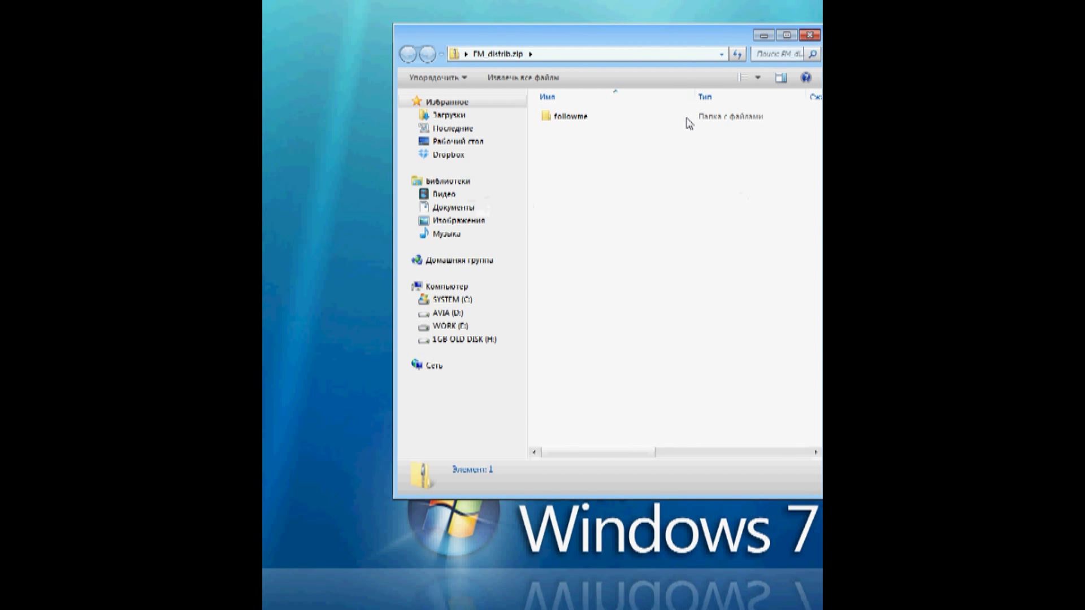
left_click_drag(818, 179, 660, 162)
left_click_drag(570, 41, 426, 38)
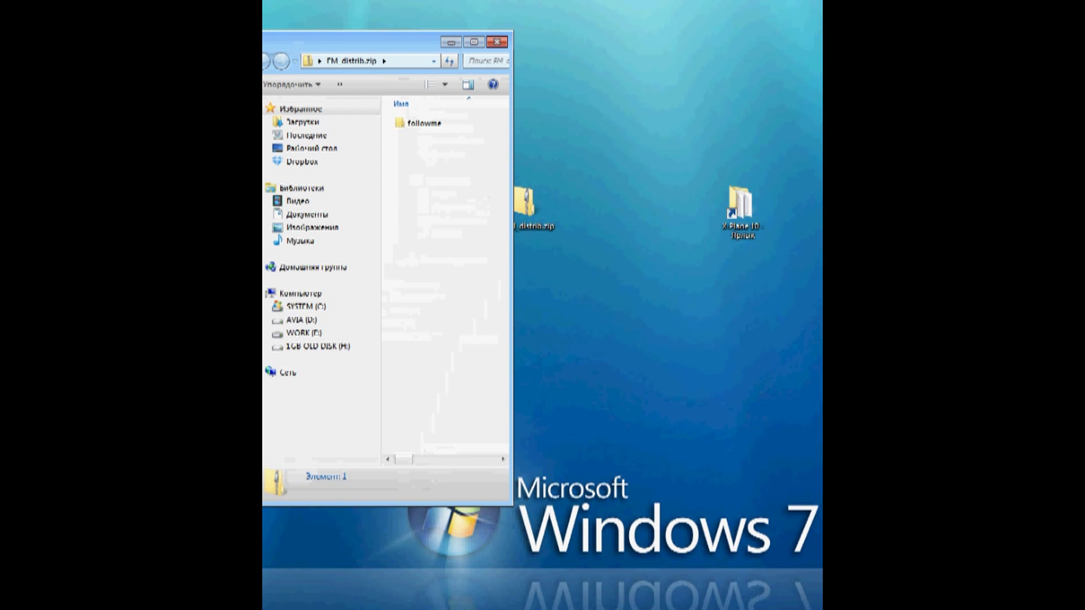
left_click_drag(386, 57, 683, 71)
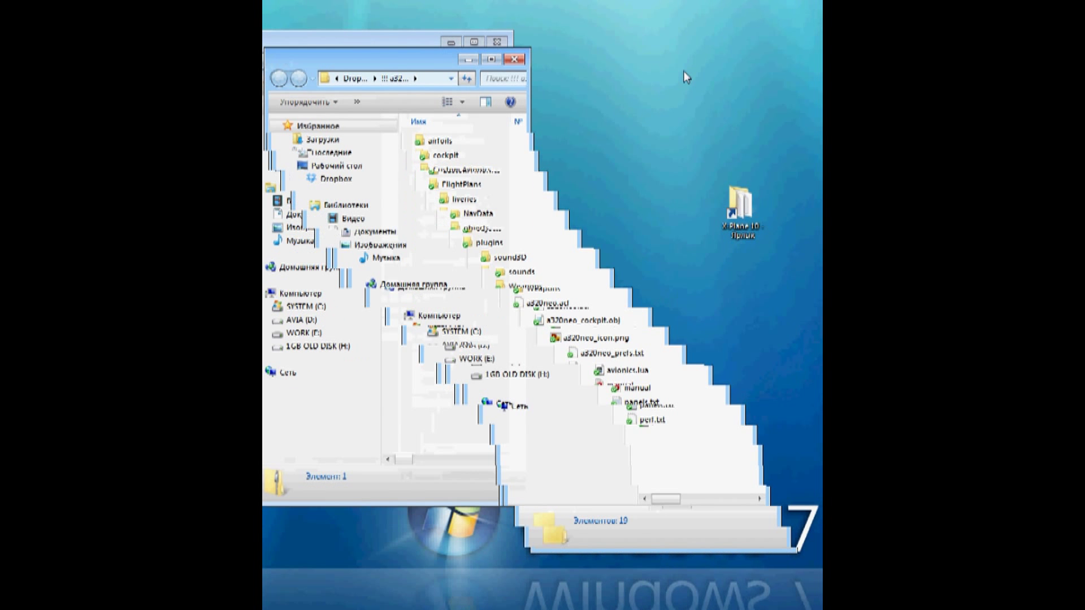
left_click(806, 76)
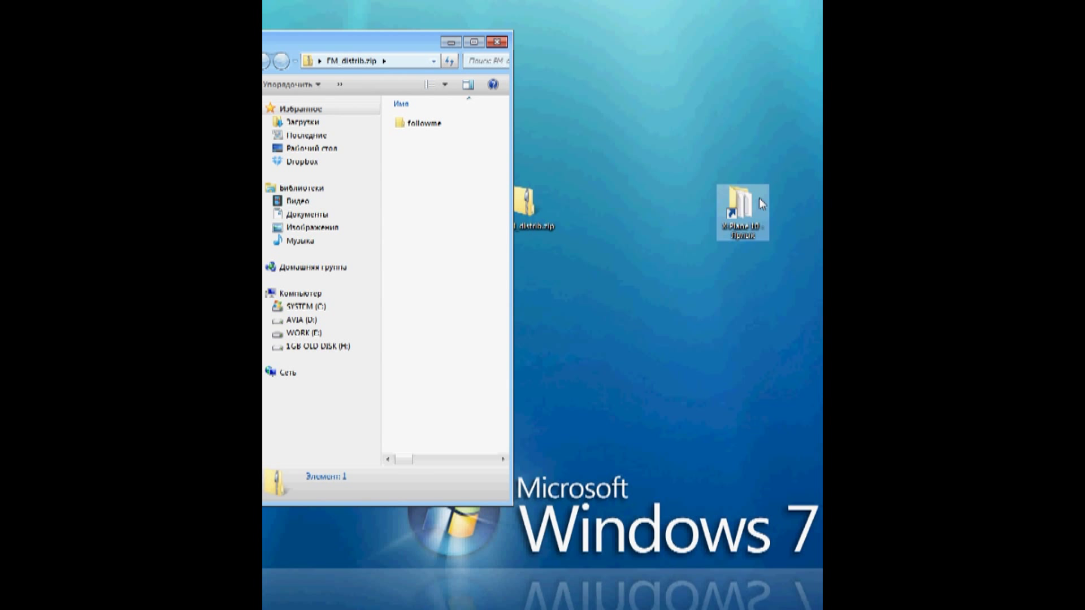
- Open the Custom Avionics folder of the a320neo_v.1.3_060613b aircraft inside the X-Plane 10 Aircraft folder
double_click(752, 200)
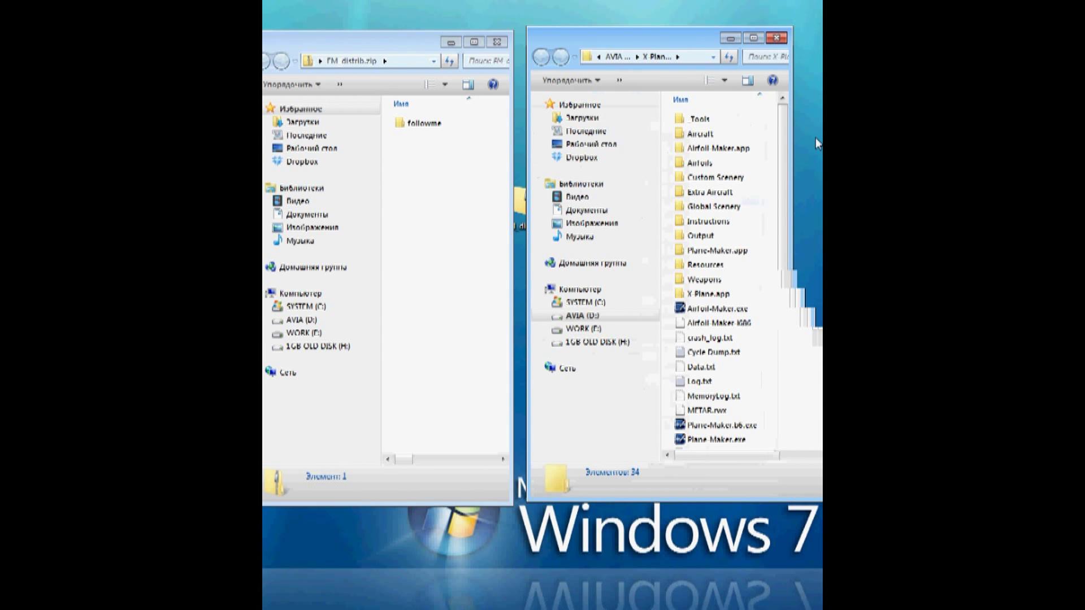
double_click(709, 135)
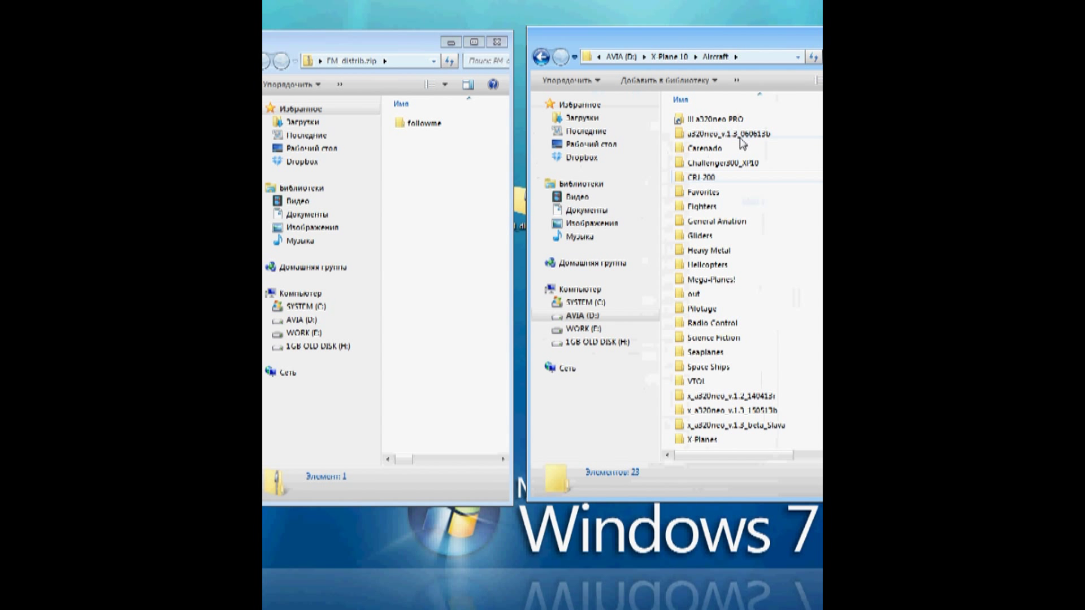
left_click(717, 134)
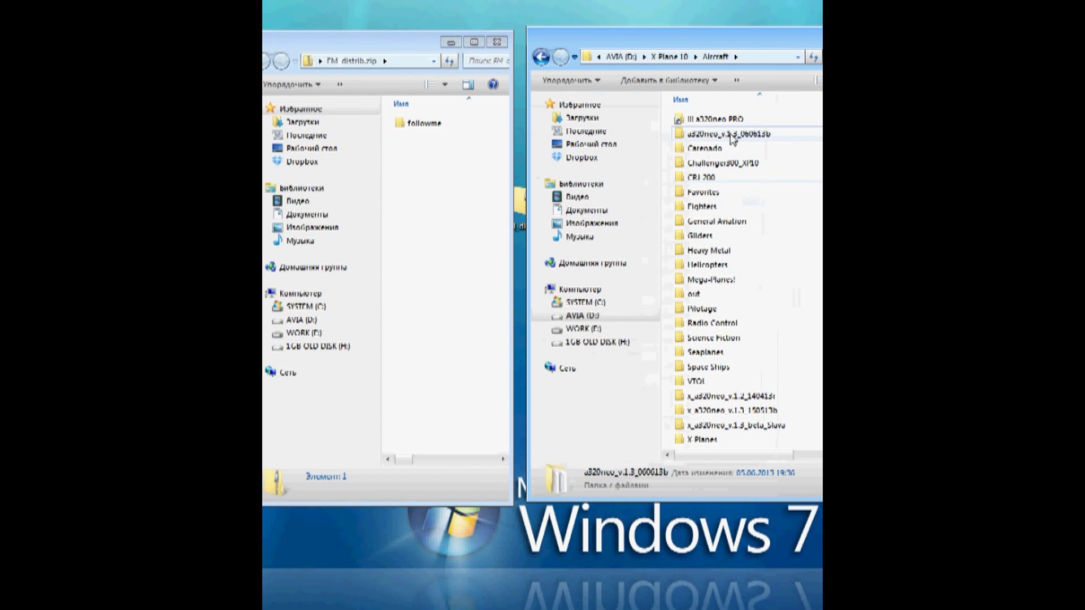
double_click(716, 133)
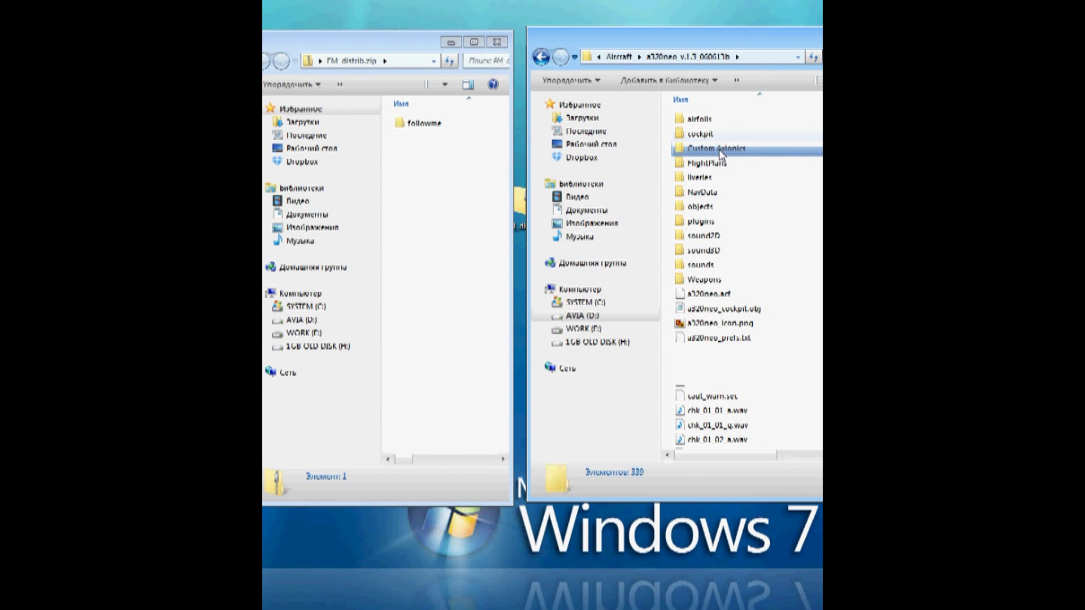
double_click(720, 150)
- Copy the followme folder from the archive into Custom Avionics and close both folder windows
left_click(418, 124)
left_click_drag(418, 126, 796, 330)
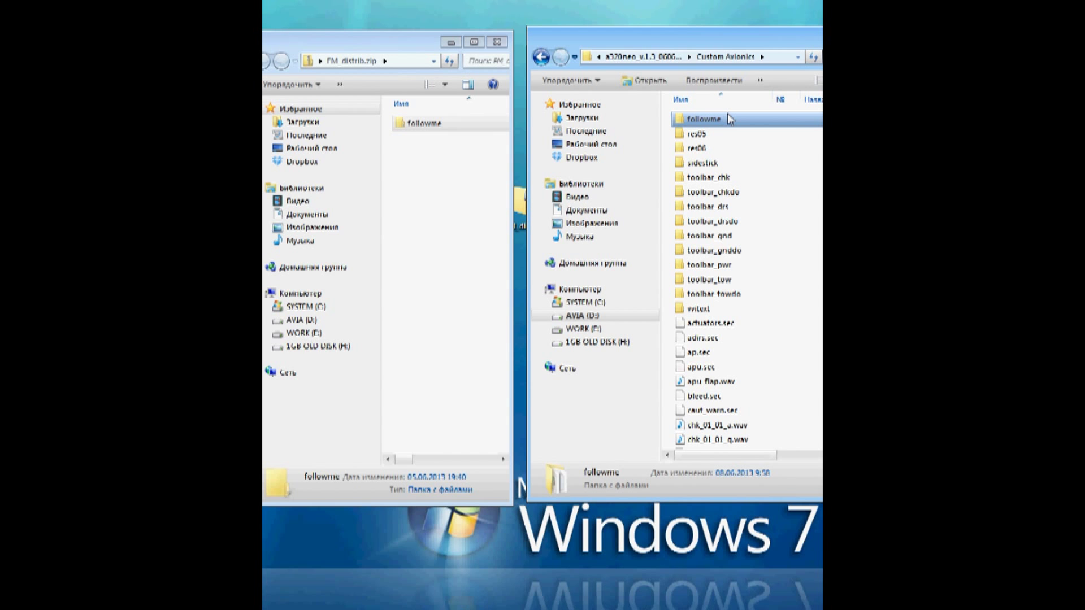
key("alt+F4")
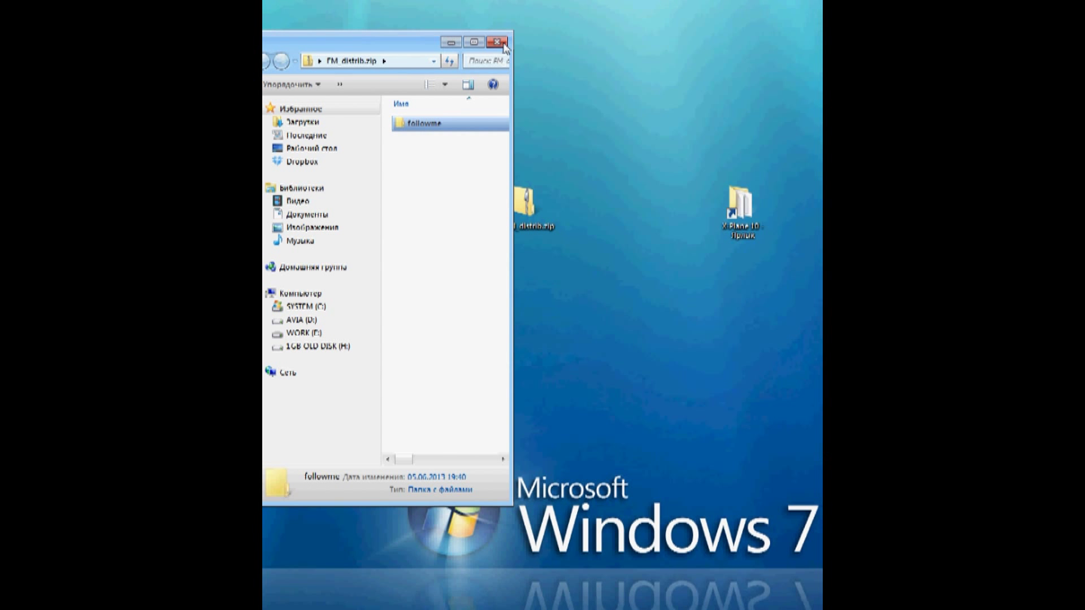
left_click(500, 44)
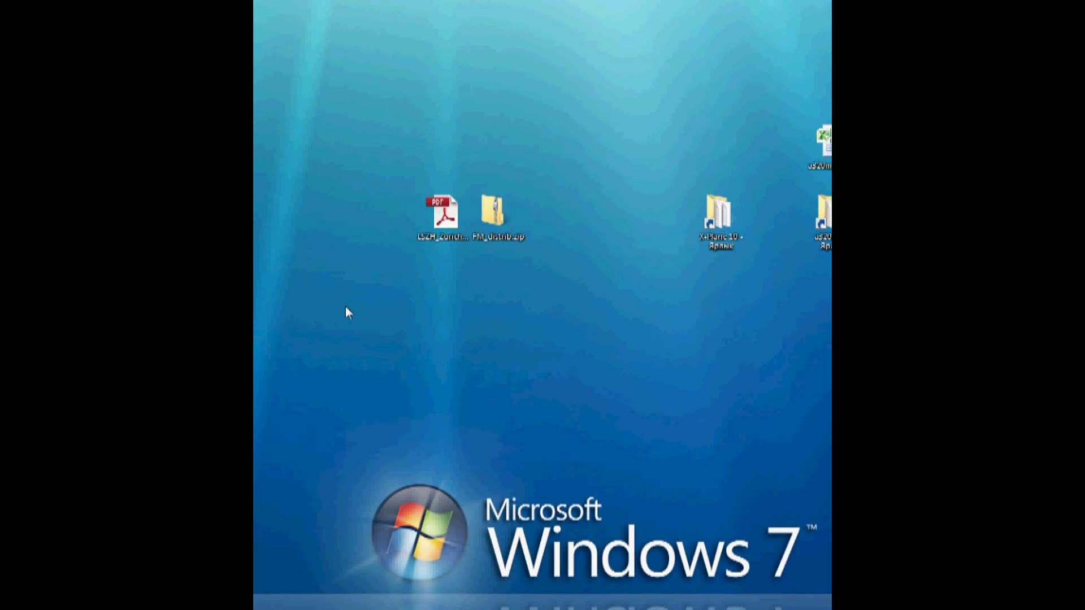
- Open the LSZH Zurich PDF and look through the airport charts
left_click(451, 212)
double_click(451, 211)
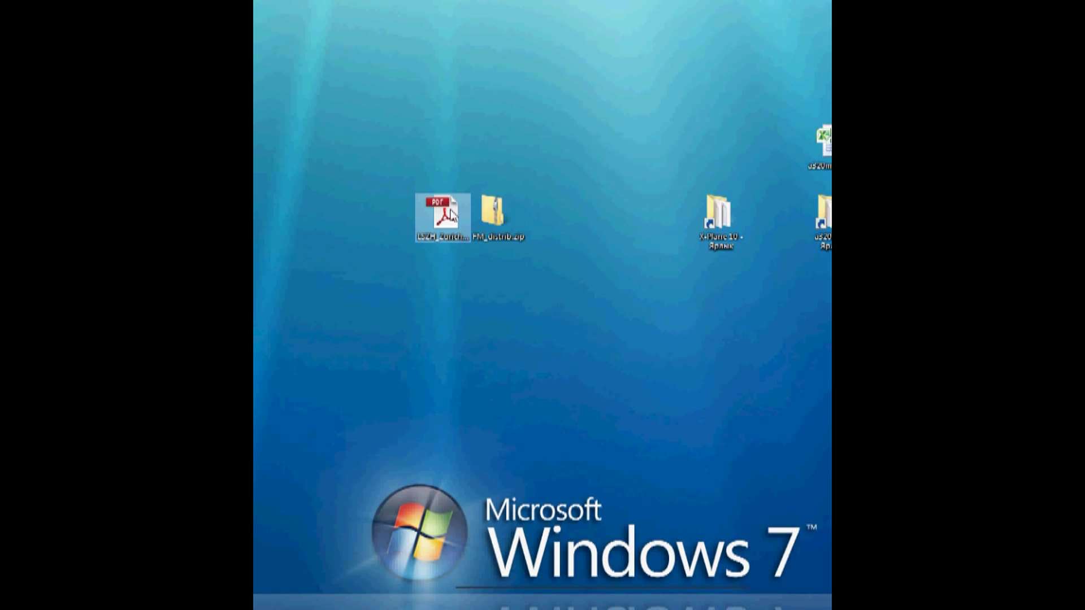
scroll(661, 401, "down", 3)
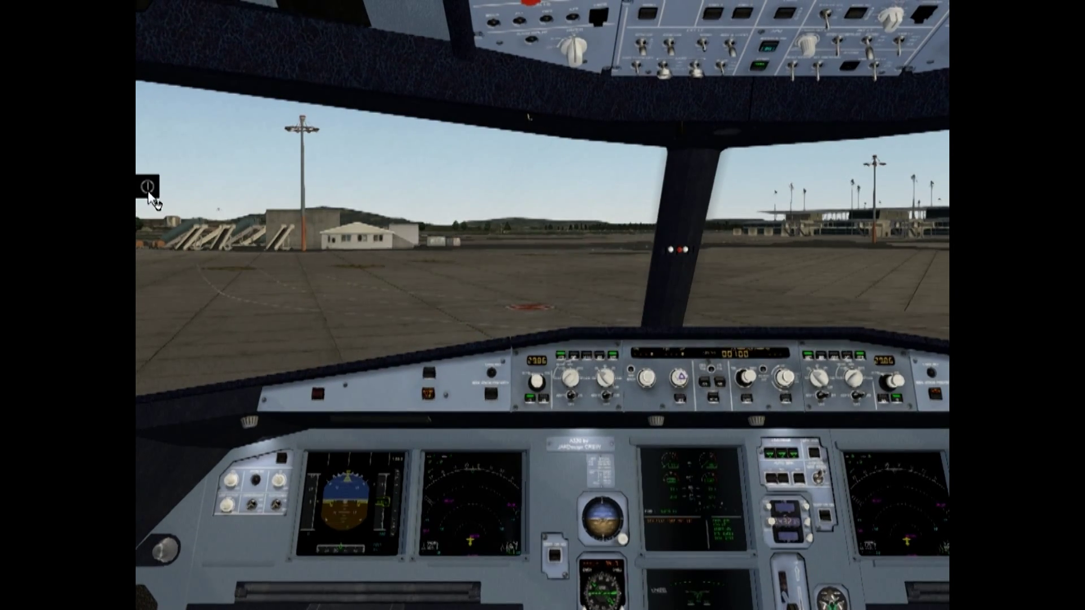
- Show the Follow Me airport selection display from the ground services, collapse the service toolbar and place the display higher in the cockpit view
left_click(148, 190)
left_click(148, 287)
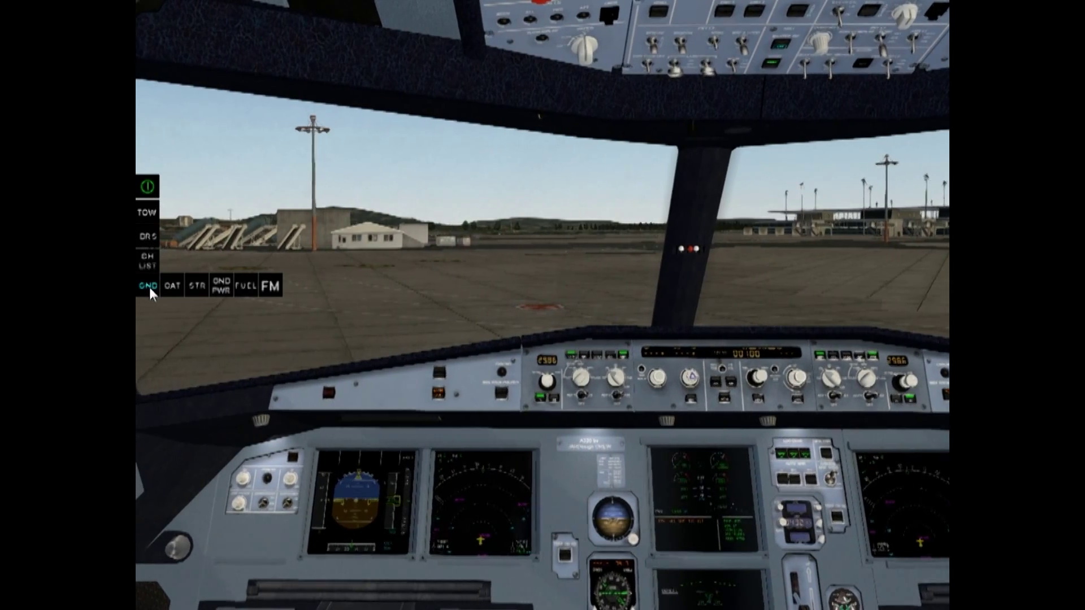
left_click(276, 285)
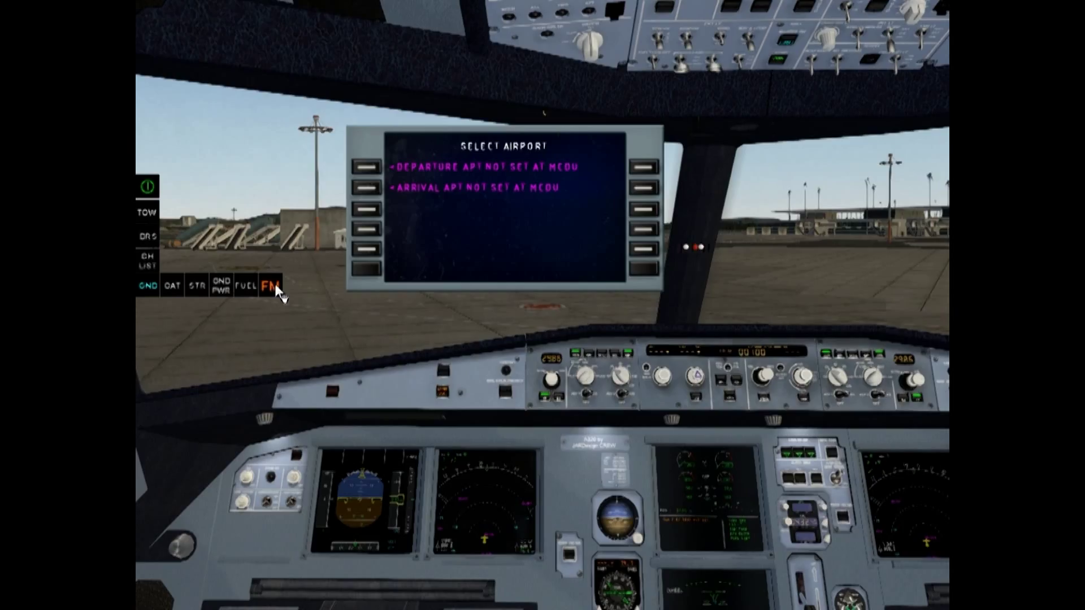
left_click(146, 187)
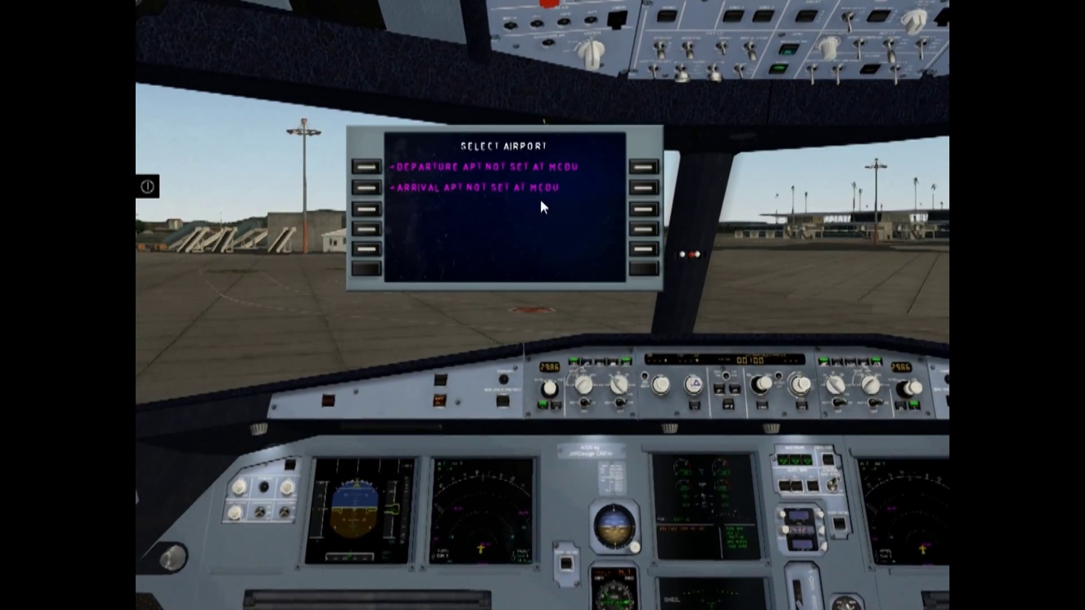
left_click_drag(540, 207, 464, 120)
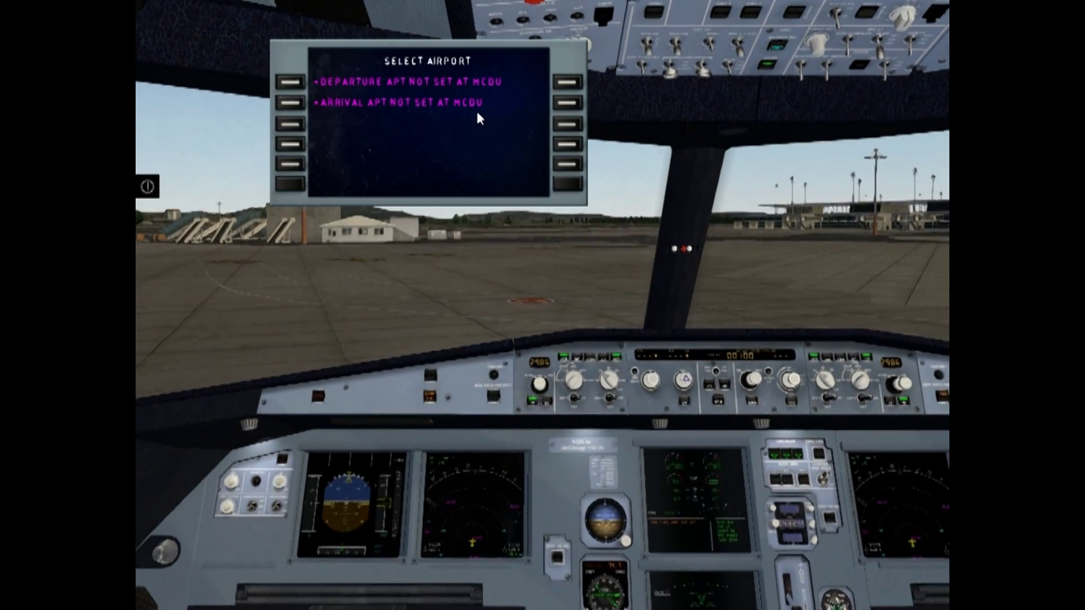
- Enter LSZH/EDDF as the FROM/TO route on the MCDU INIT page
key("KP_1")
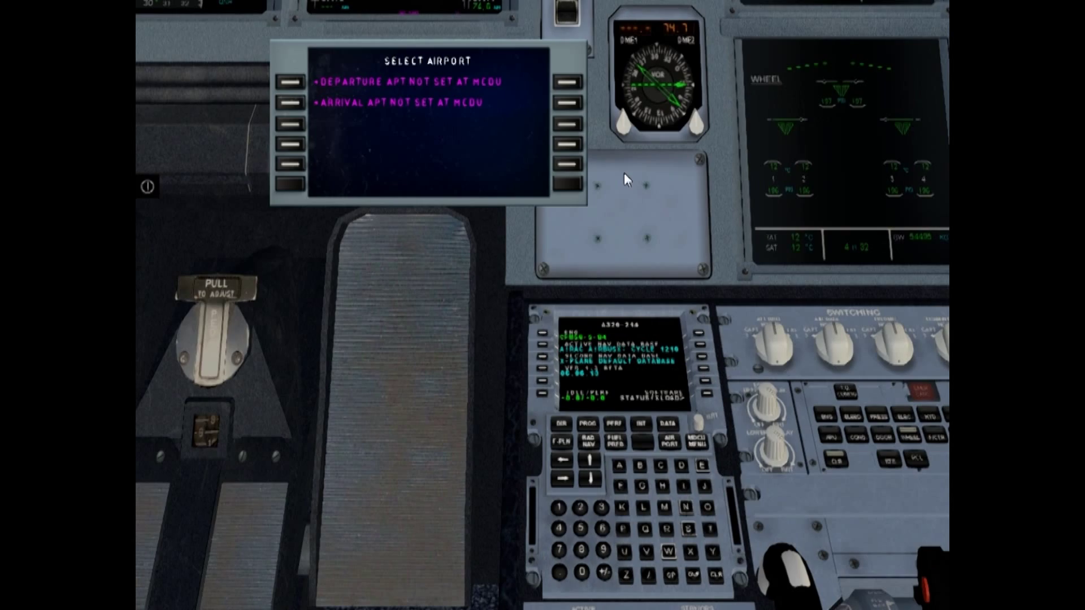
left_click(641, 425)
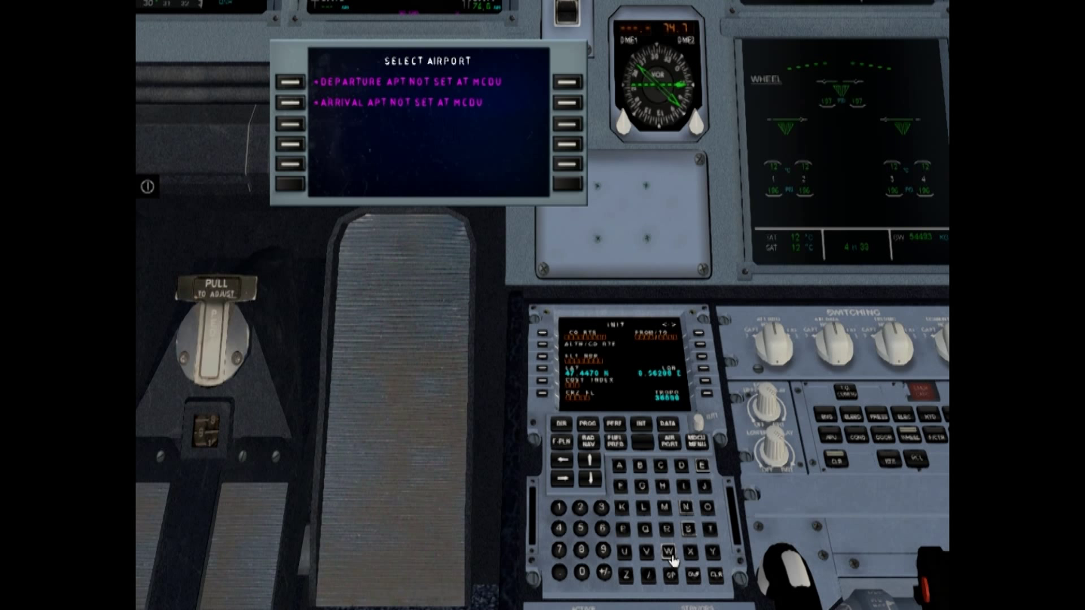
left_click(644, 511)
left_click(687, 530)
left_click(626, 576)
left_click(664, 487)
left_click(703, 466)
left_click(683, 464)
left_click(683, 465)
left_click(620, 486)
left_click(699, 336)
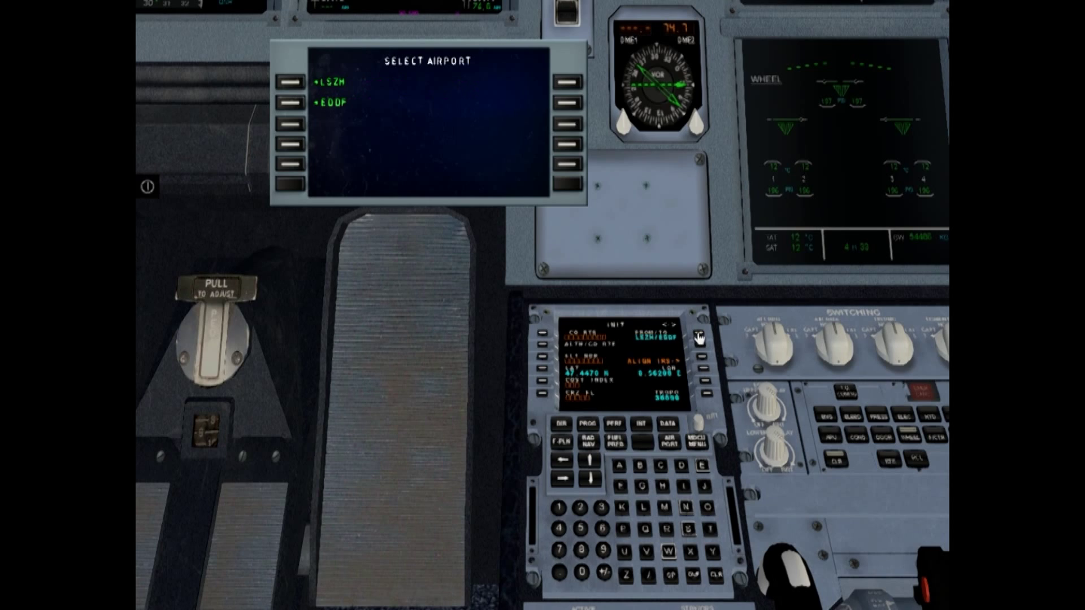
- Select LSZH, build the taxi route E, A, J, B, K, H3, 14/32, run the Follow Me car and move its display below the windscreen
key("w")
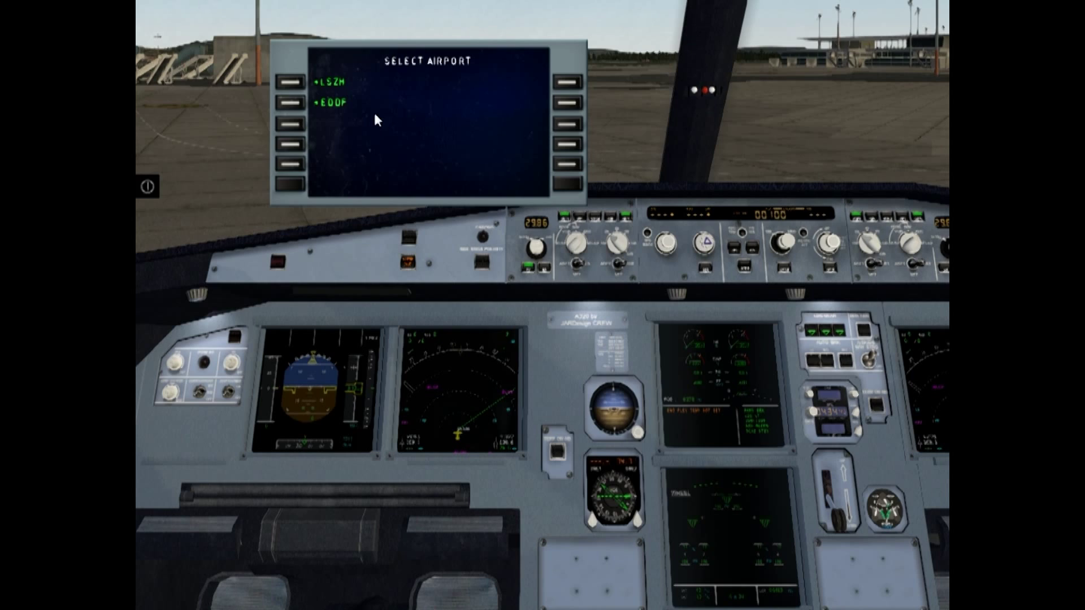
left_click(292, 83)
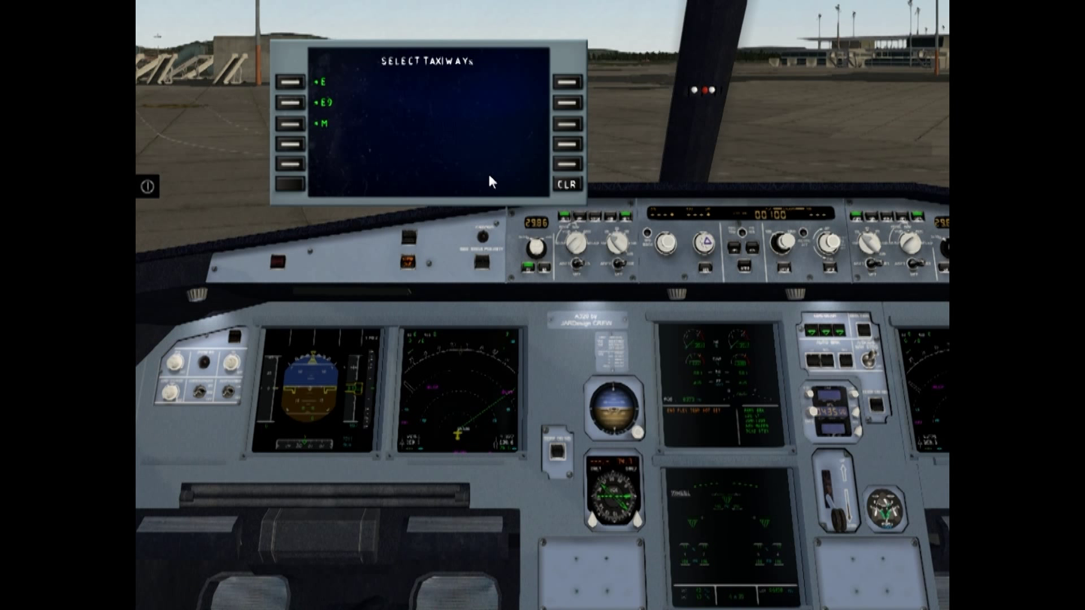
left_click(293, 83)
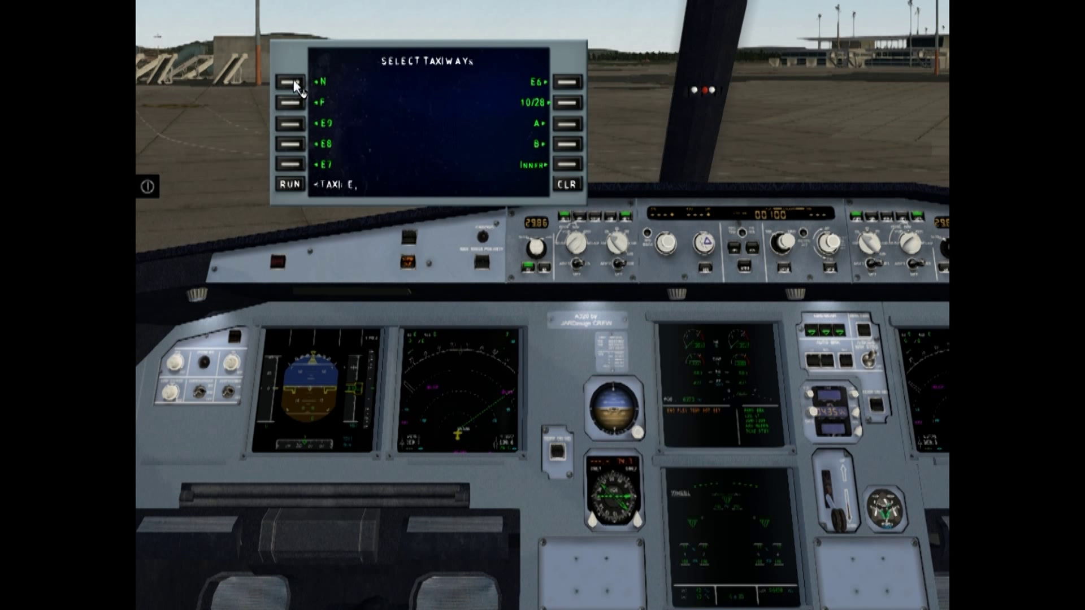
left_click(567, 124)
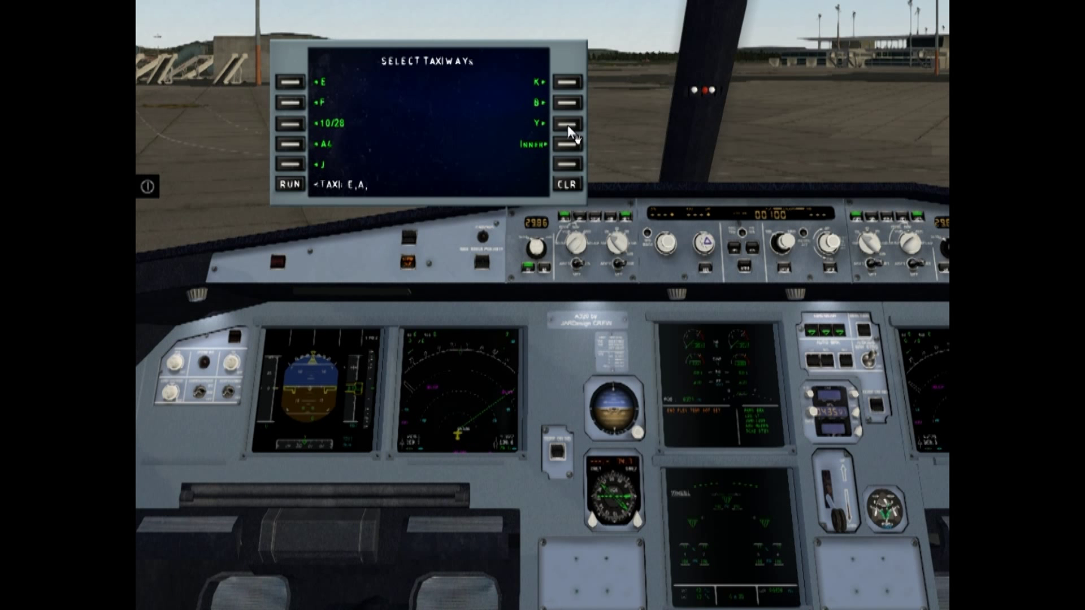
left_click(290, 165)
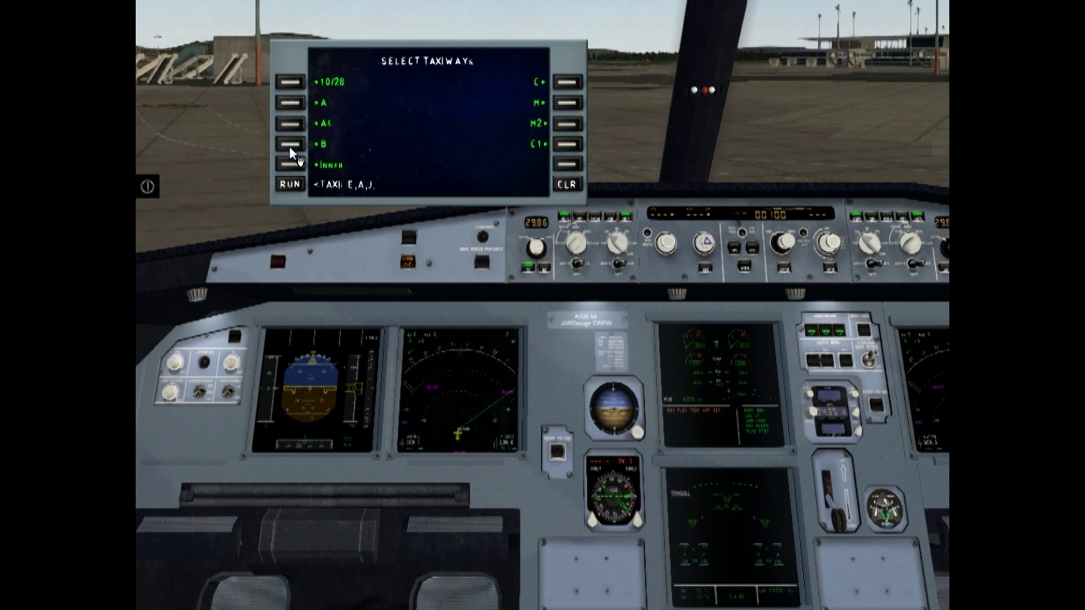
left_click(290, 145)
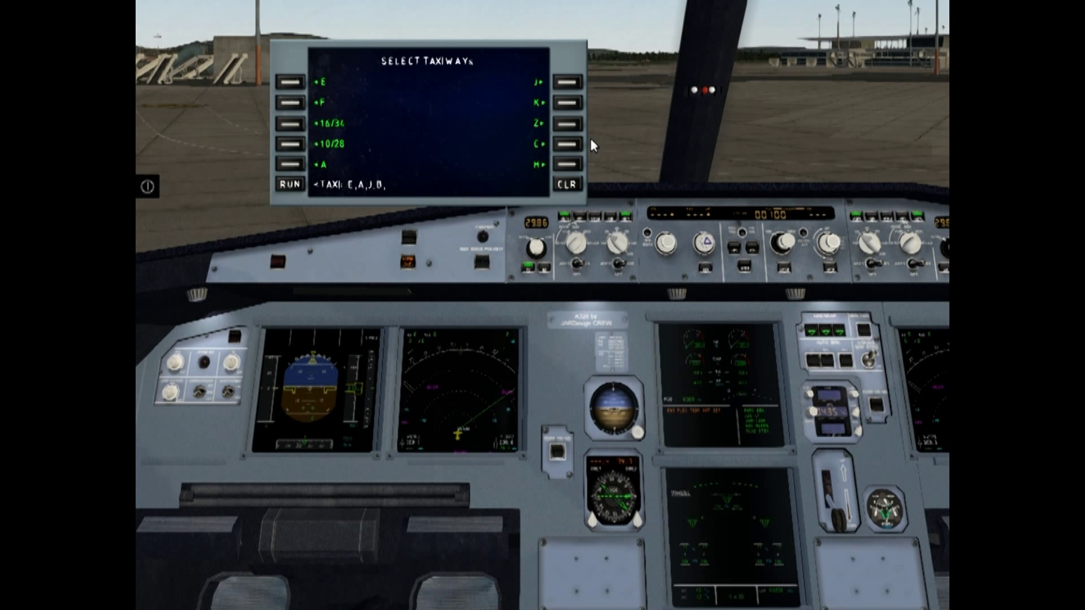
left_click(568, 104)
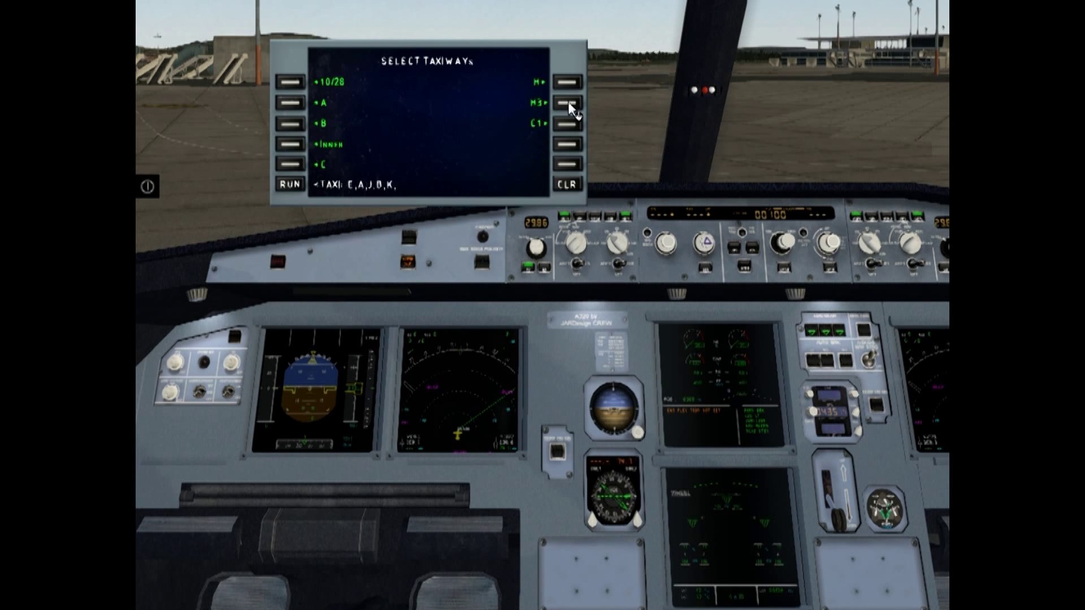
left_click(567, 103)
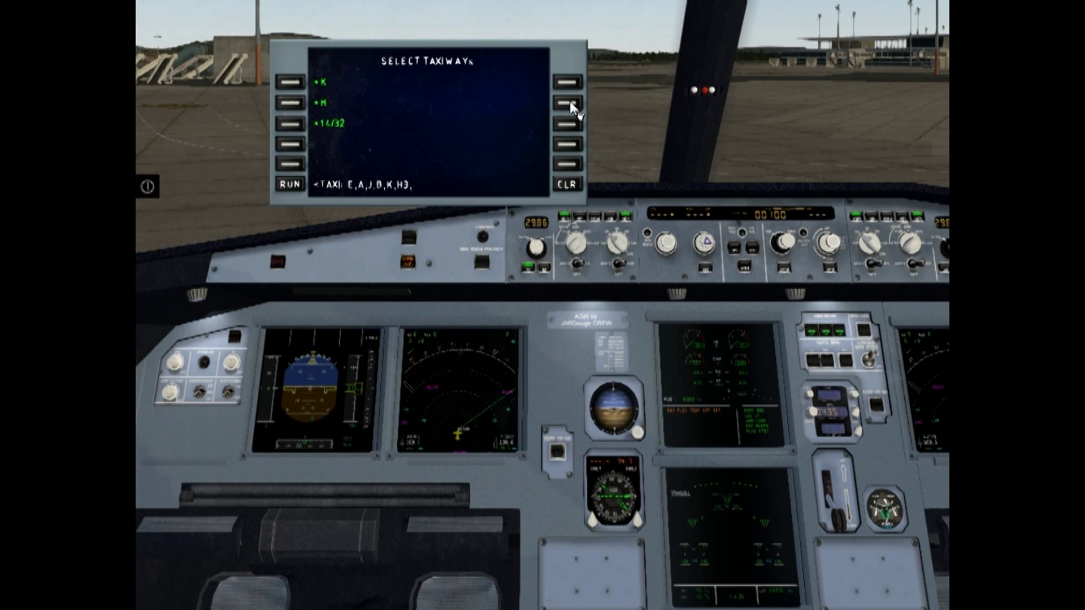
left_click(291, 124)
left_click(290, 185)
left_click_drag(518, 55, 579, 437)
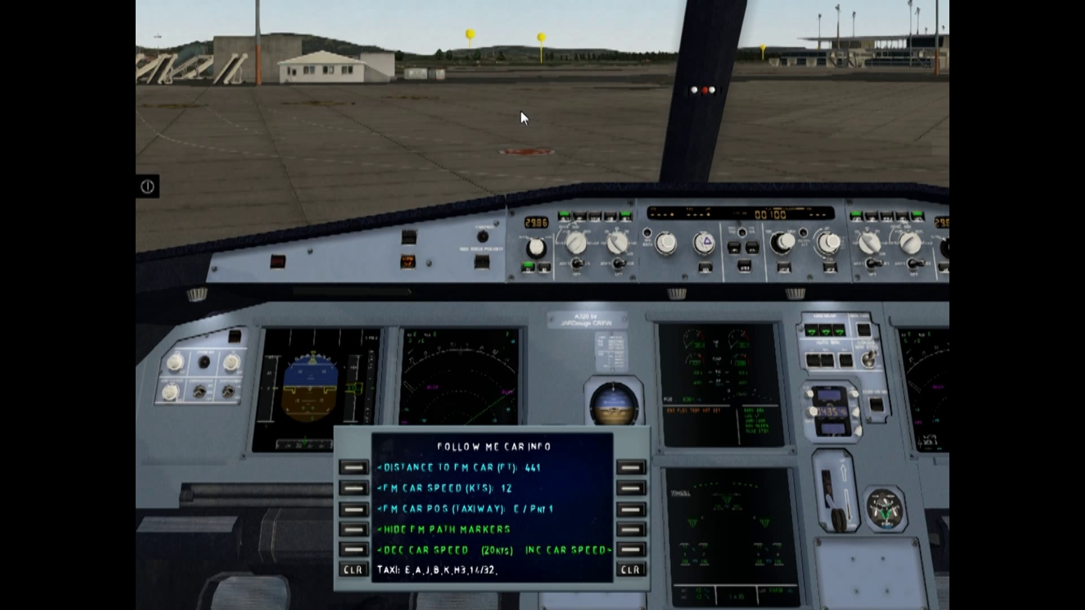
- Examine the yellow Follow Me path markers along the whole taxi route from outside the aircraft, circling high above the airport
key("shift+5")
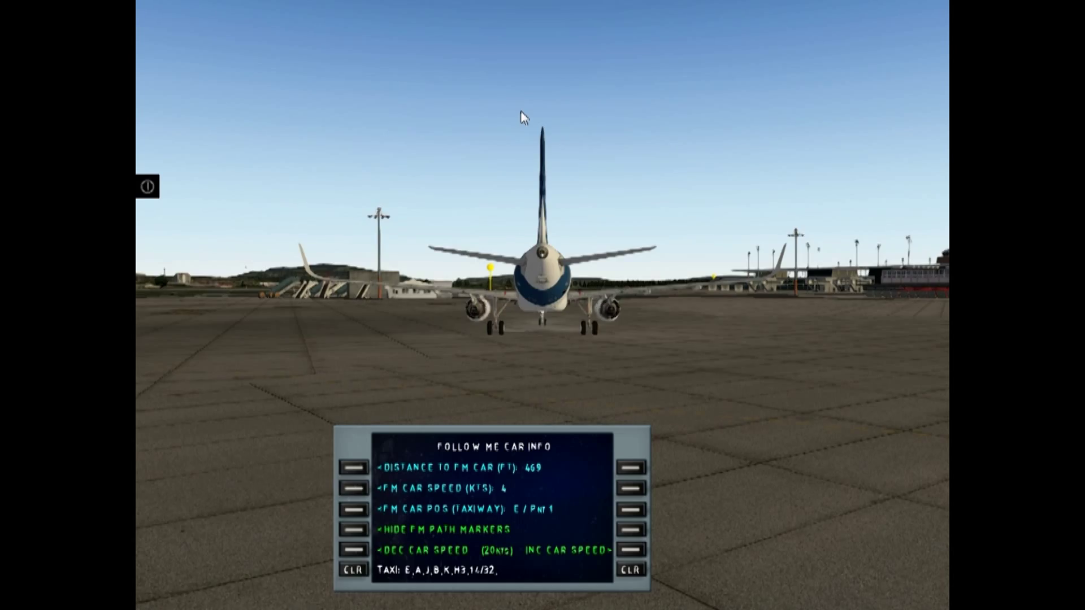
key("minus")
key("Right")
key("Up")
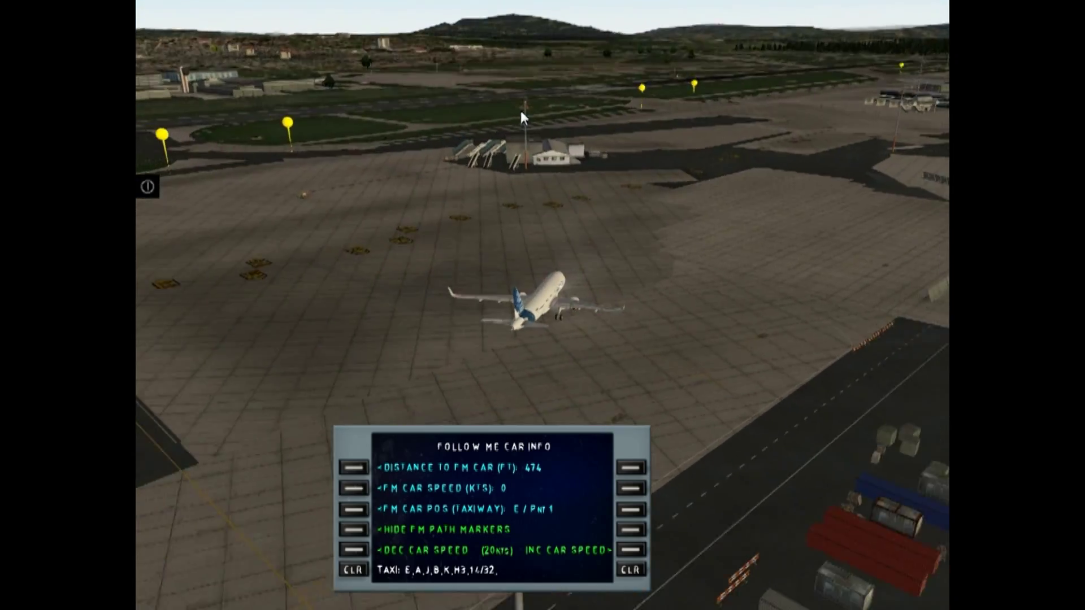
key("Left")
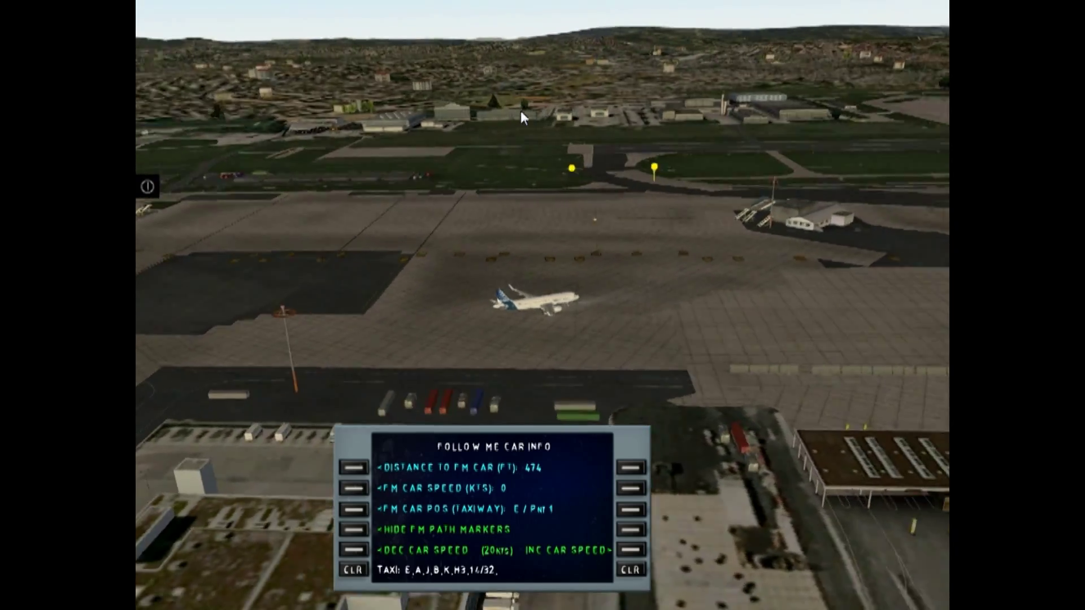
key("Left")
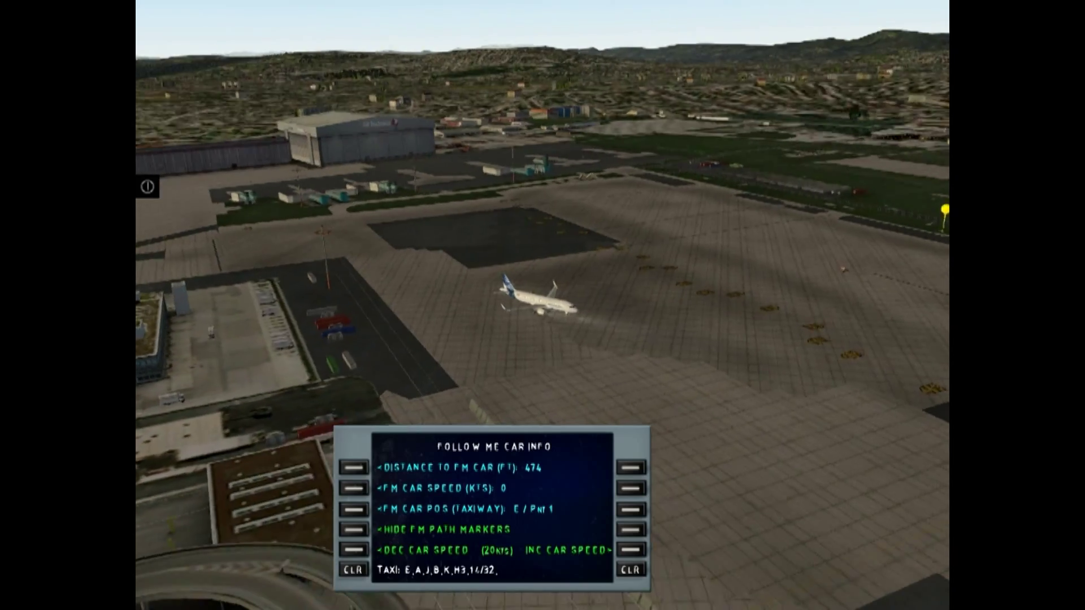
key("Left")
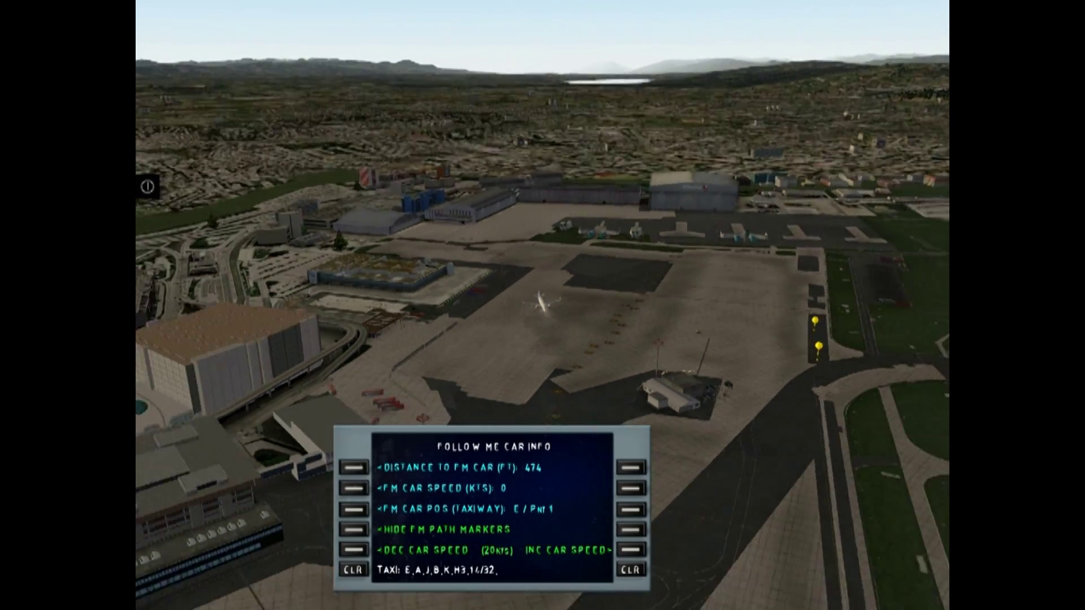
key("minus")
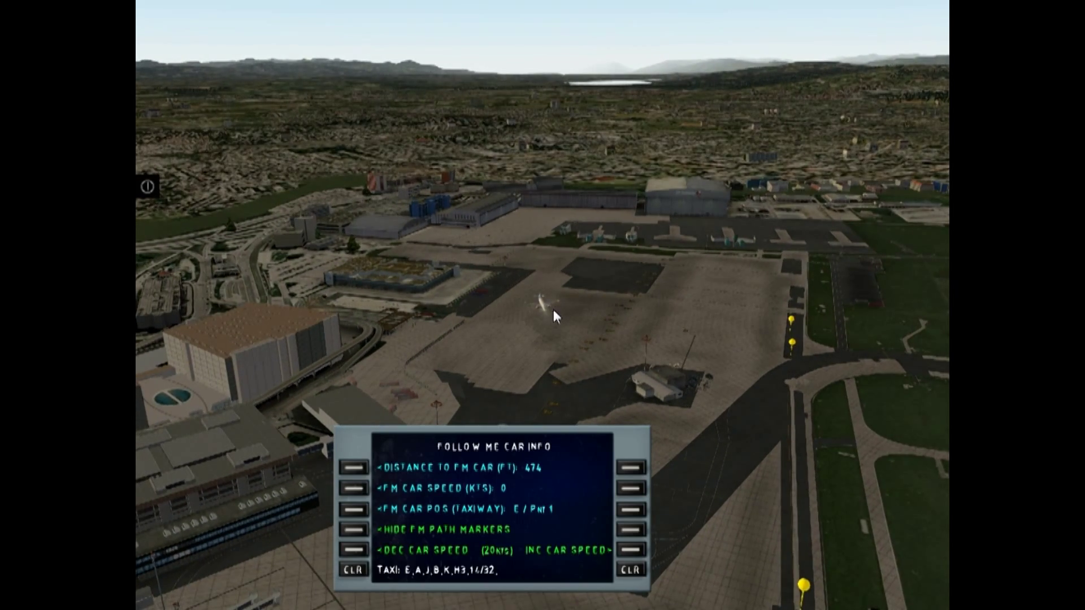
key("Left")
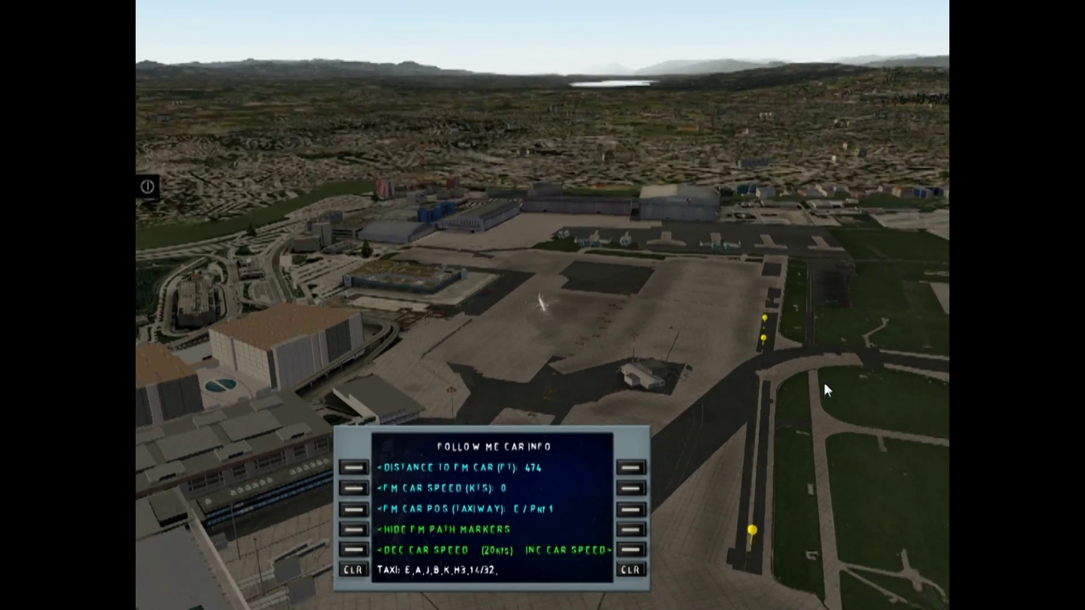
key("minus")
key("Left")
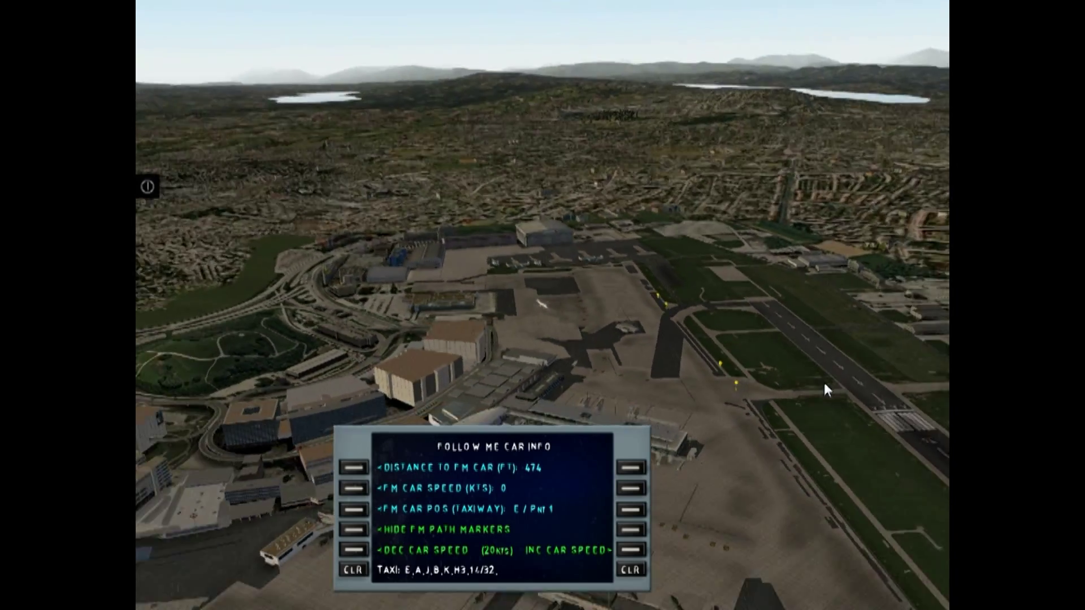
key("Down")
key("Left")
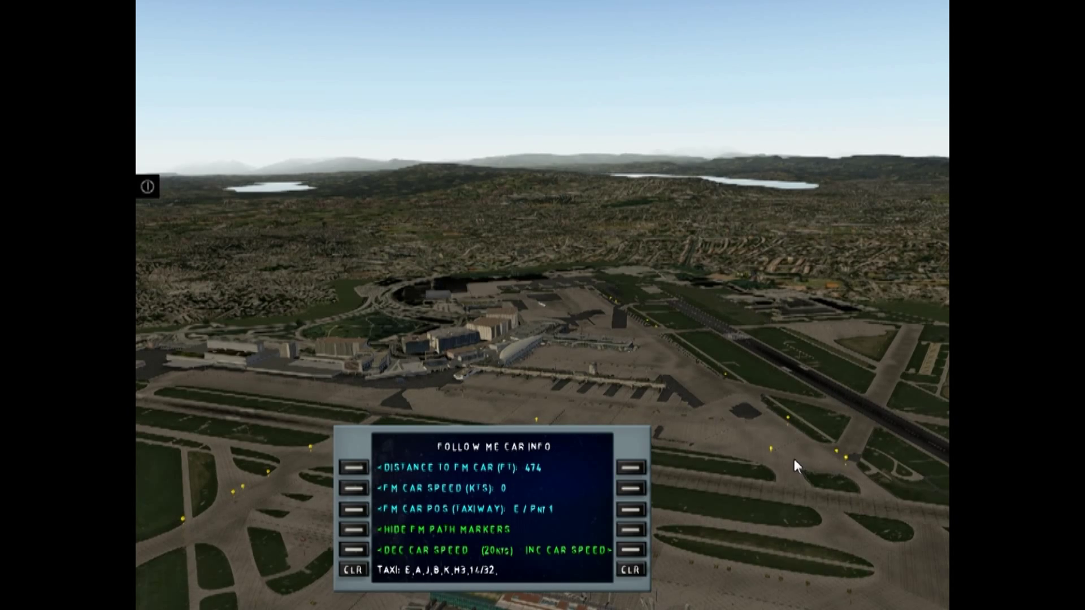
key("Left")
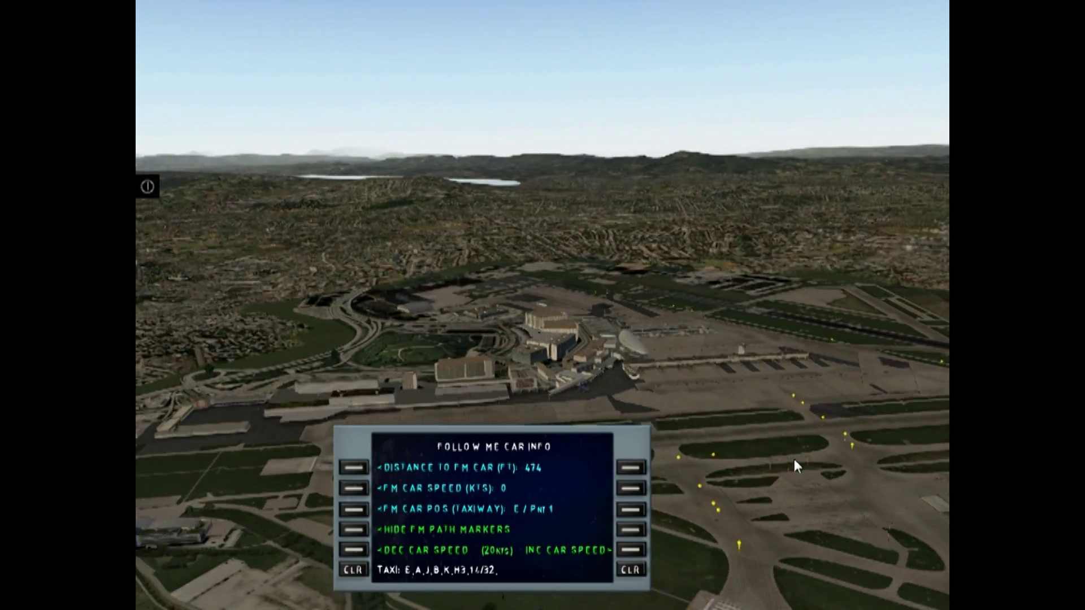
key("Left")
key("minus")
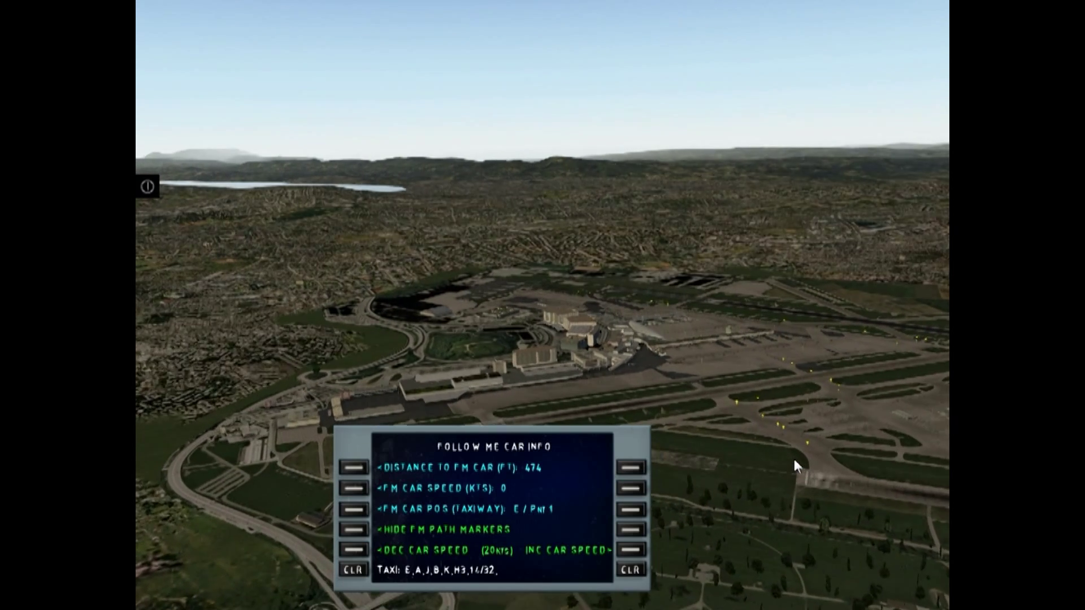
key("Left")
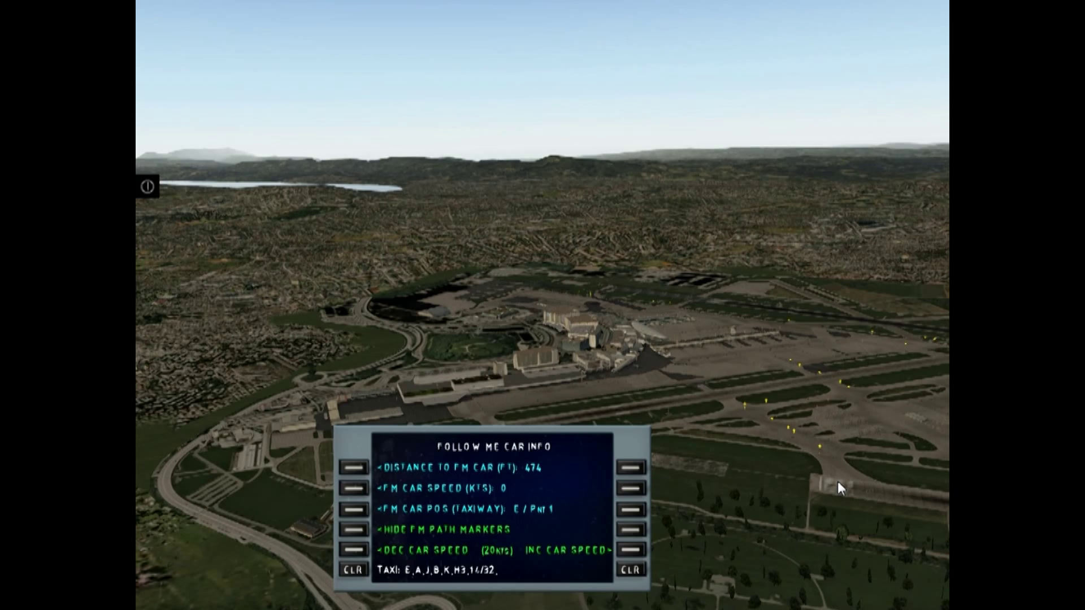
- Return to the cockpit view and hide the Follow Me path markers
key("shift+9")
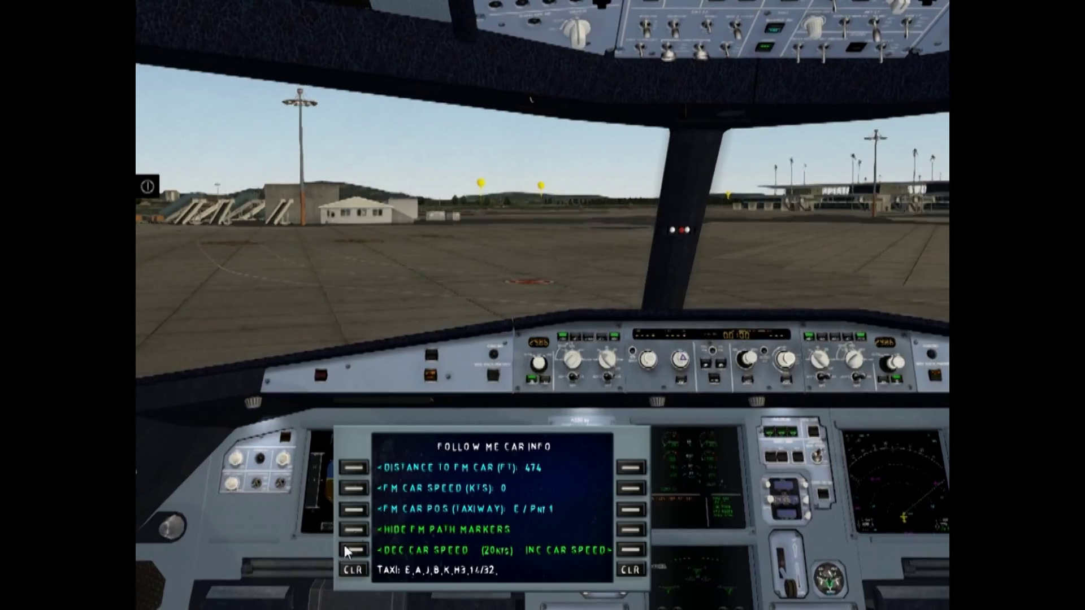
left_click(353, 529)
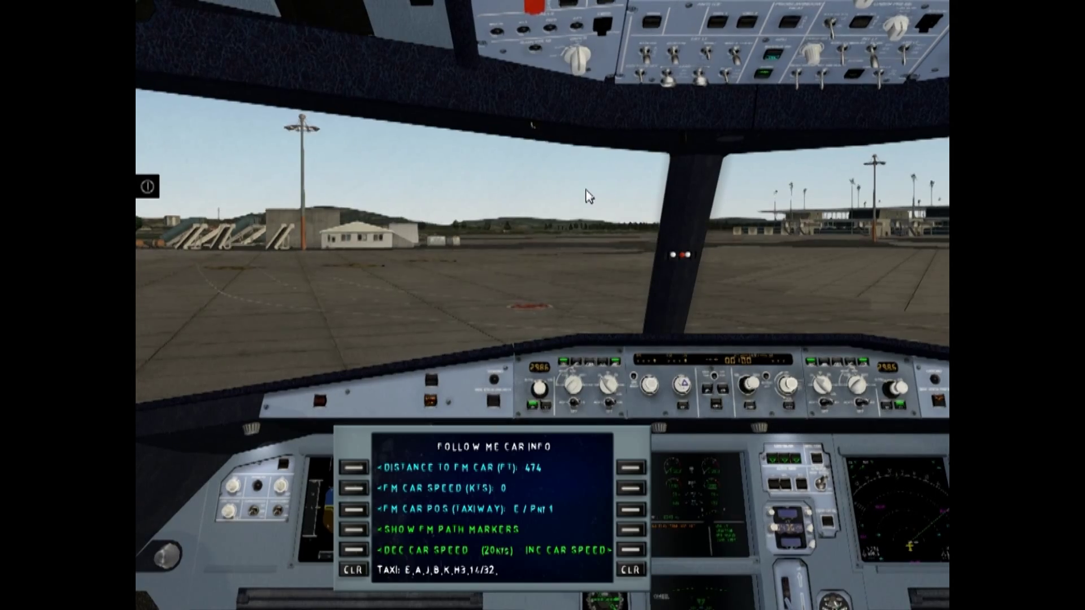
- Look out of the cockpit windows for the Follow Me car and keep it in sight while taxiing across the apron
key("q")
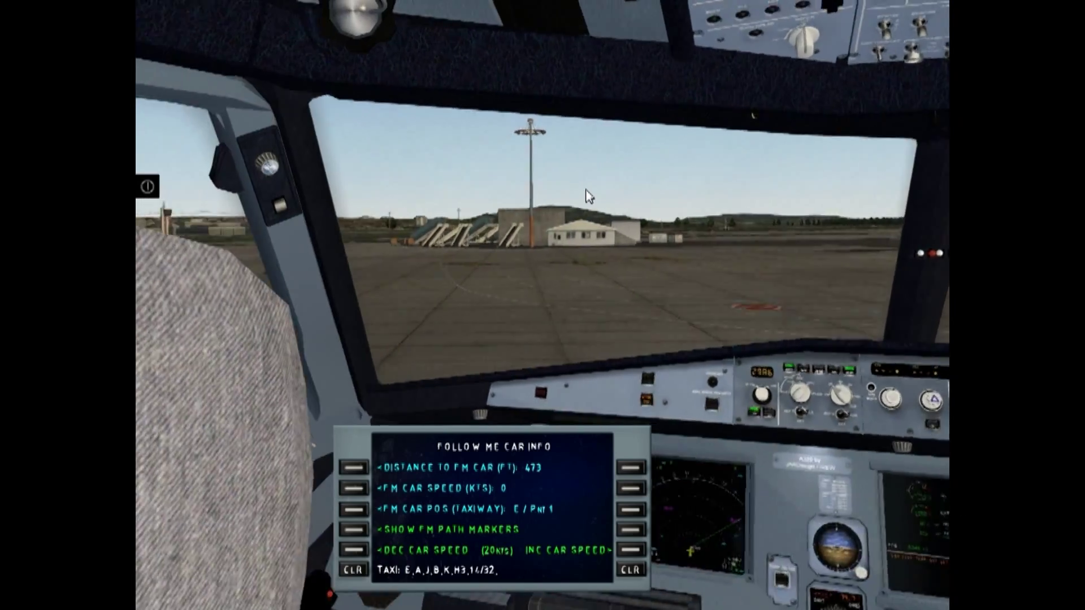
key("q")
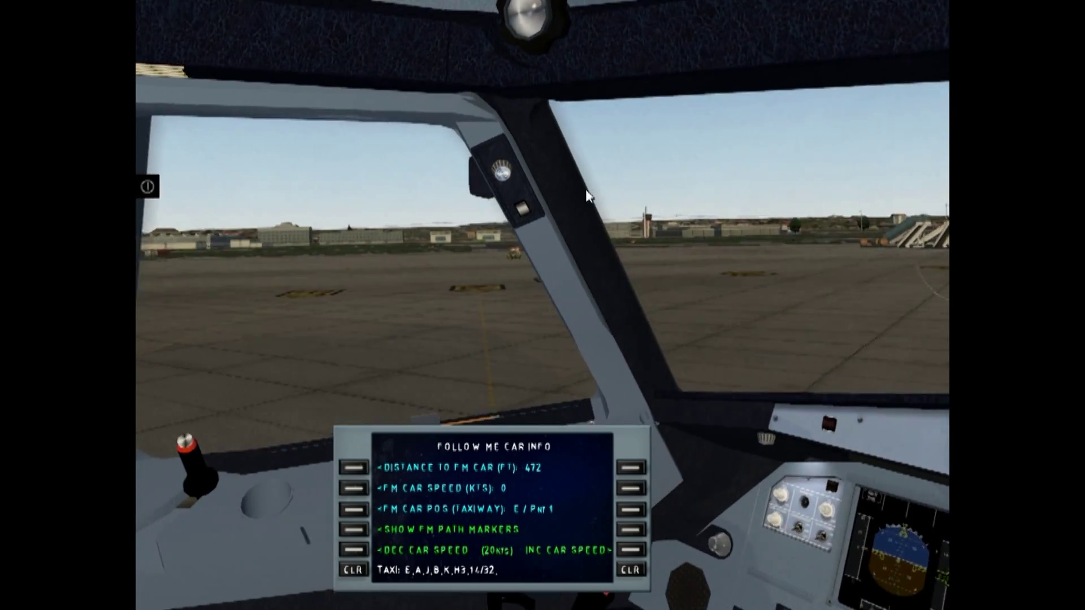
key("q")
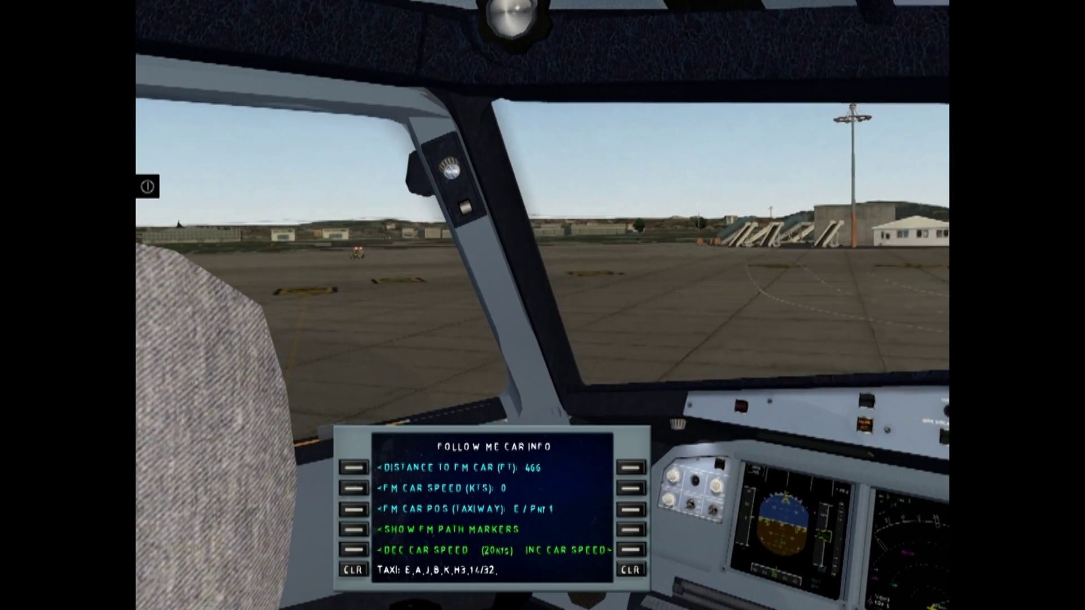
key("q")
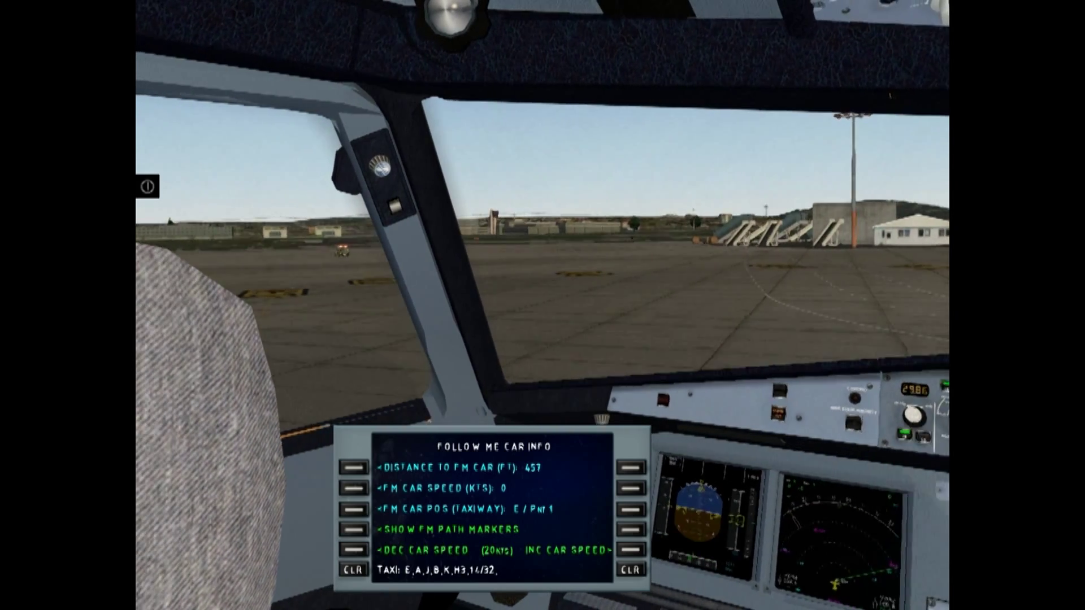
key("q")
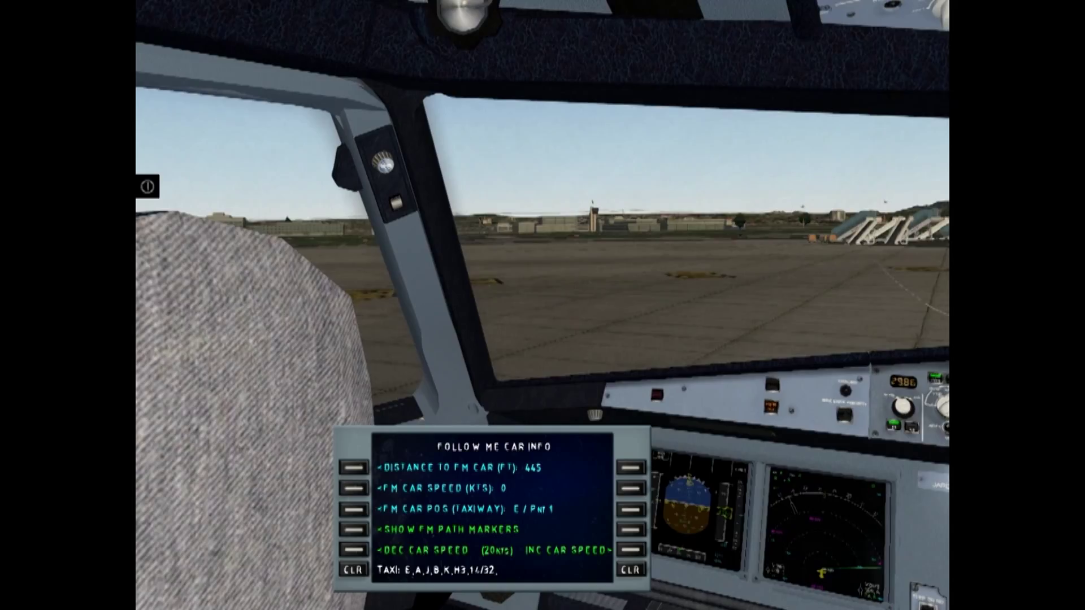
key("e")
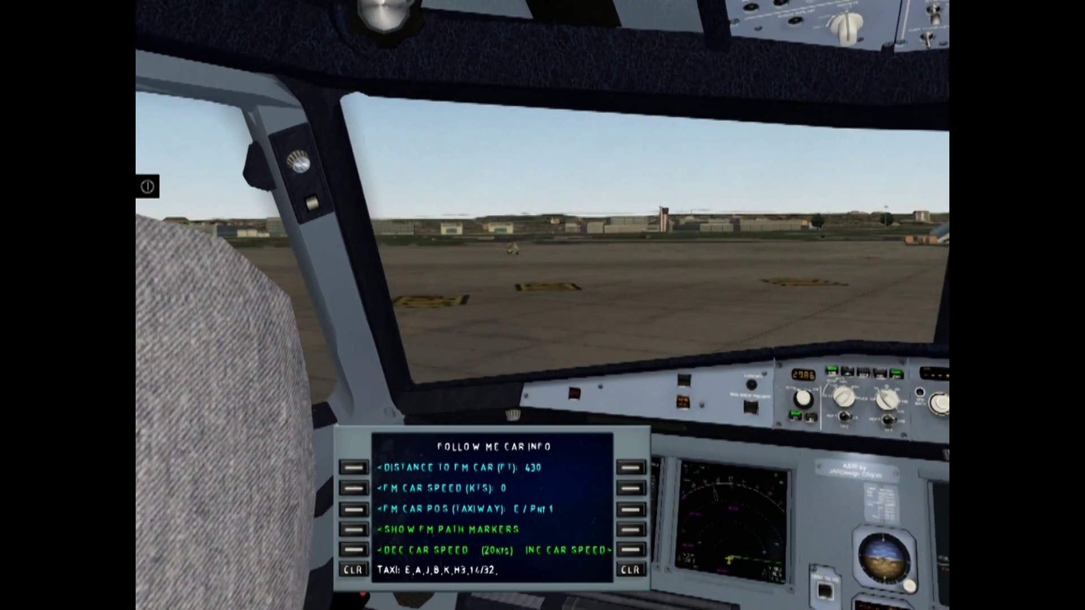
key("e")
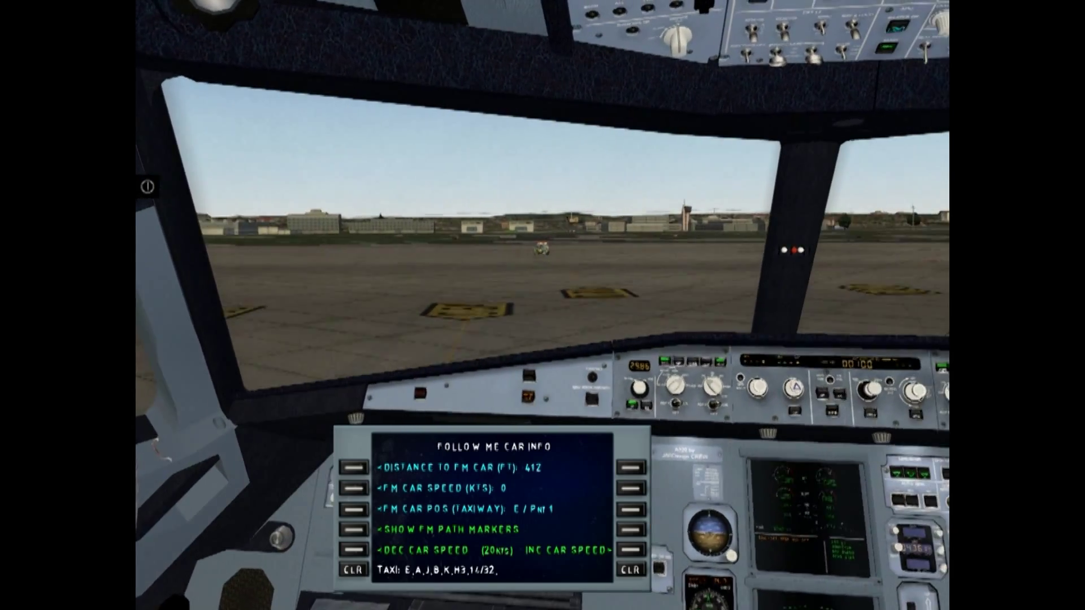
key("e")
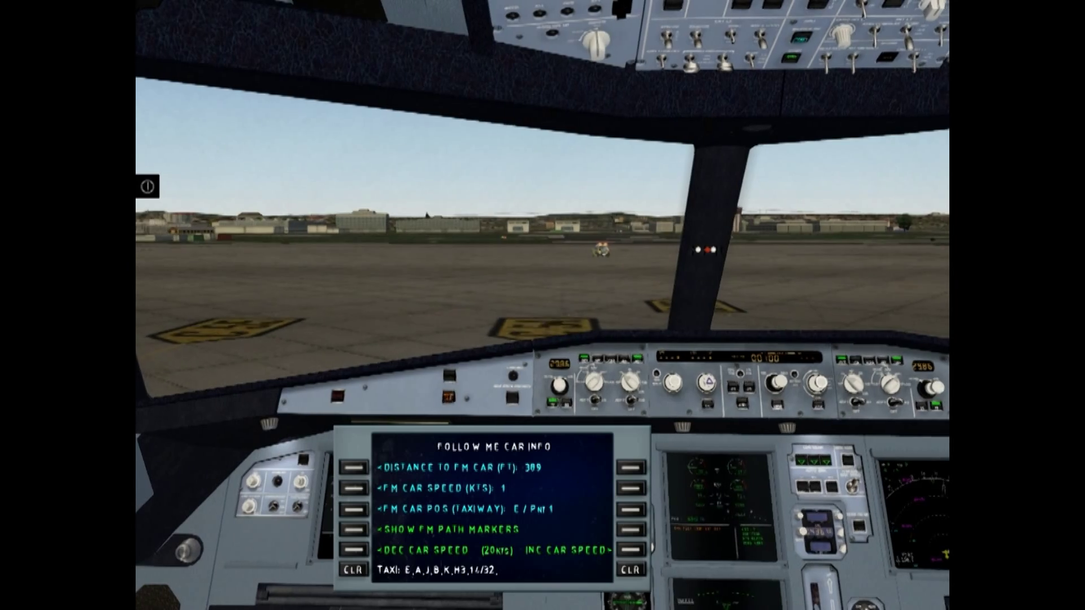
key("q")
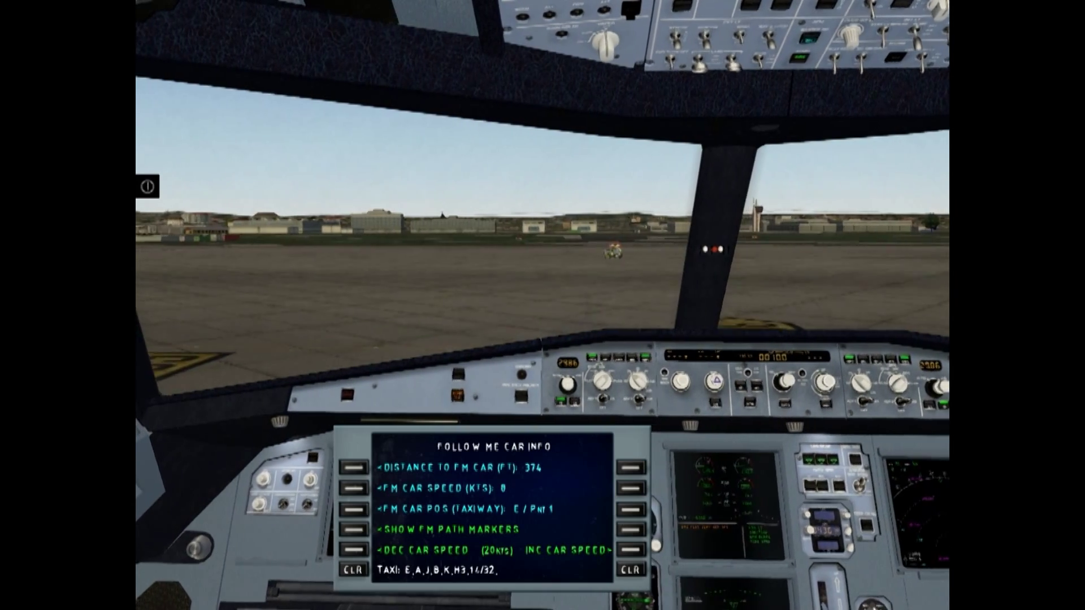
key("e")
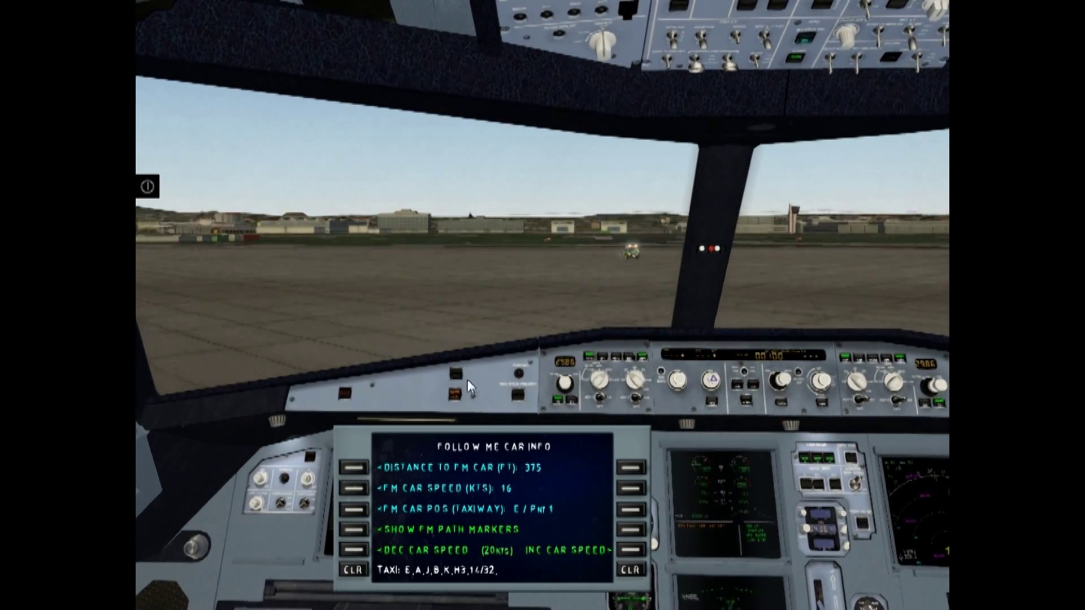
key("e")
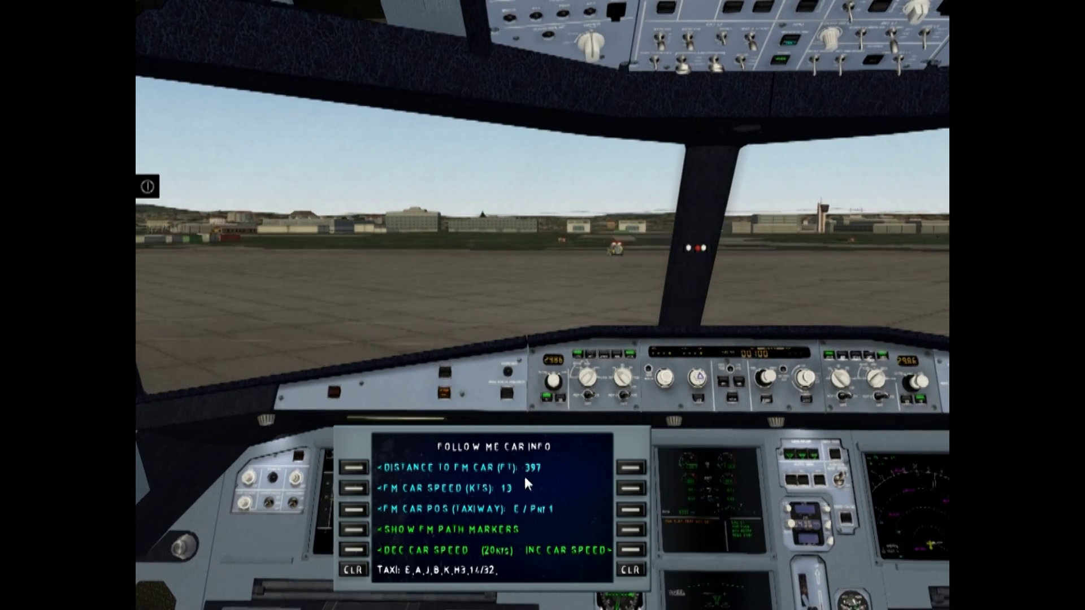
- Raise the Follow Me car speed to 40 kts and change the time of day to night while taxiing on taxiway E
left_click(627, 548)
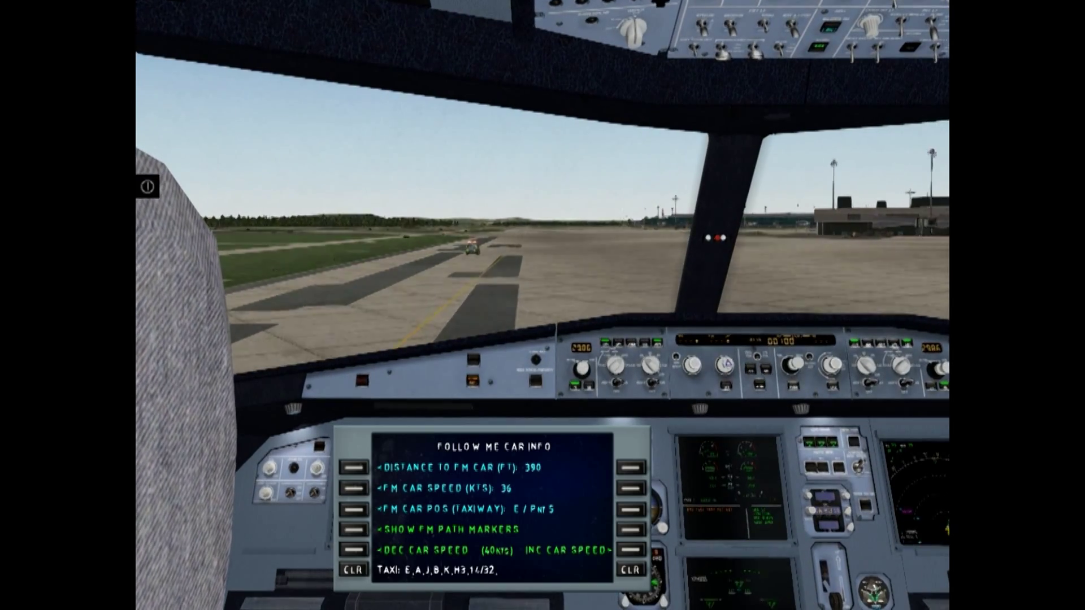
key("l")
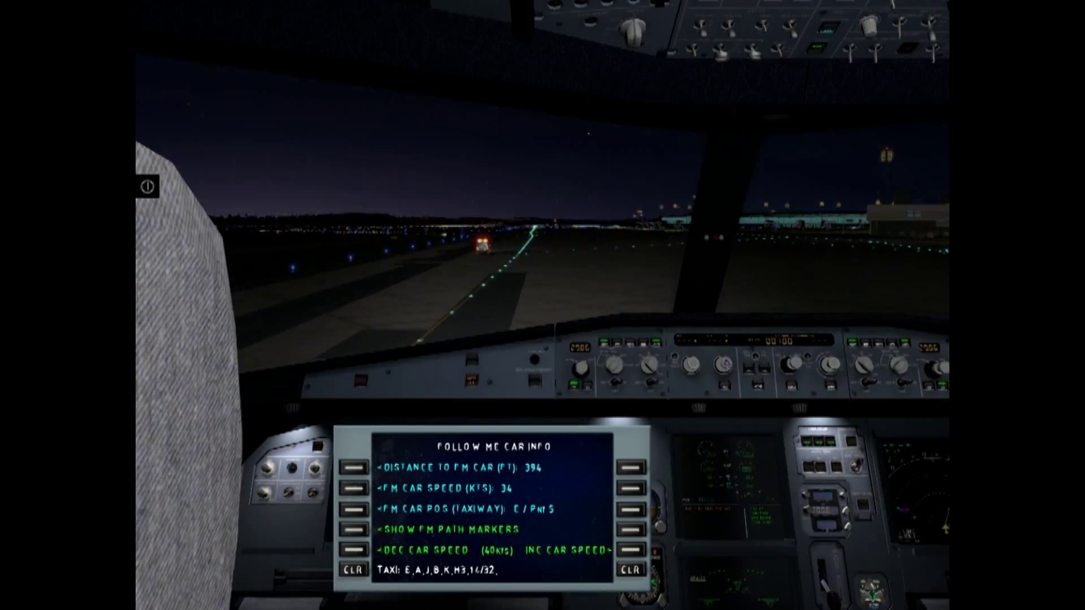